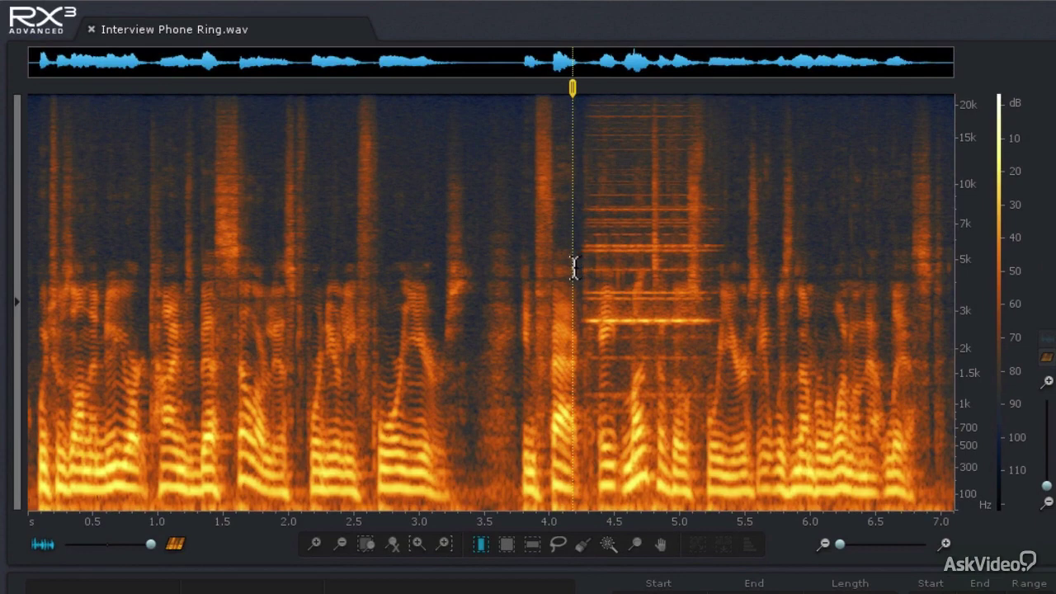
Drag a time selection over the phone-ring passage from about 4.2 s to 6.75 s
mouse_move(575, 267)
left_mouse_down()
mouse_move(707, 278)
mouse_move(908, 273)
left_mouse_up()
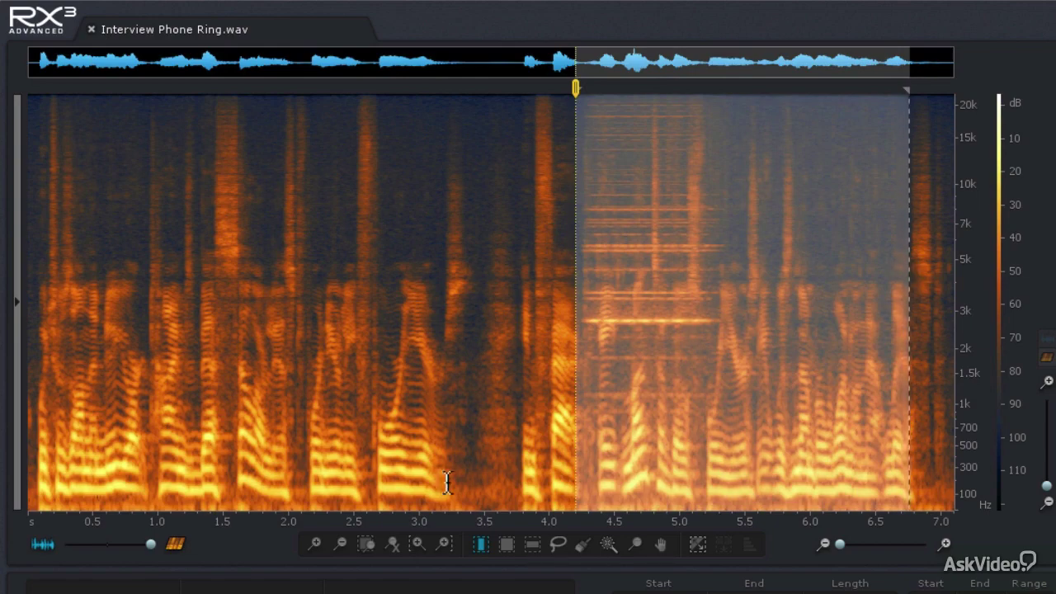
Zoom to the ringing passage, deselect it, and play it from near its start
left_click(371, 547)
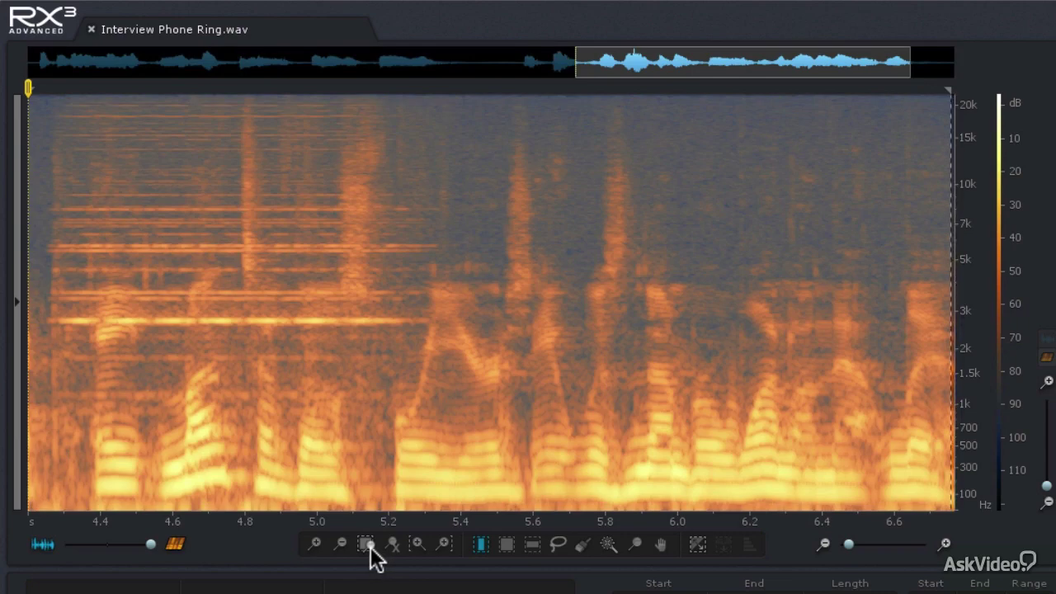
key("Escape")
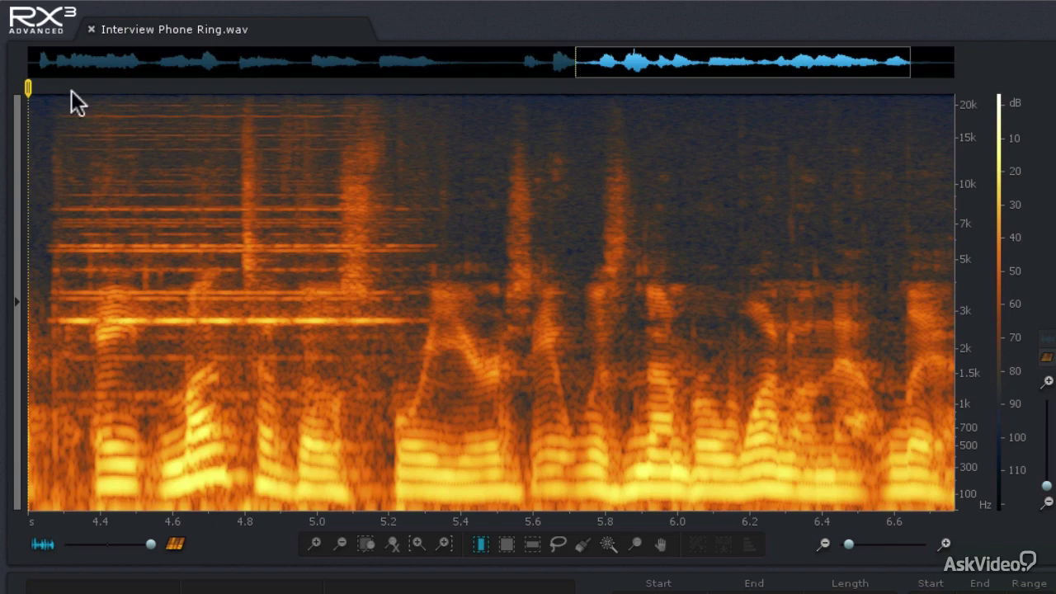
left_click(39, 89)
key("space")
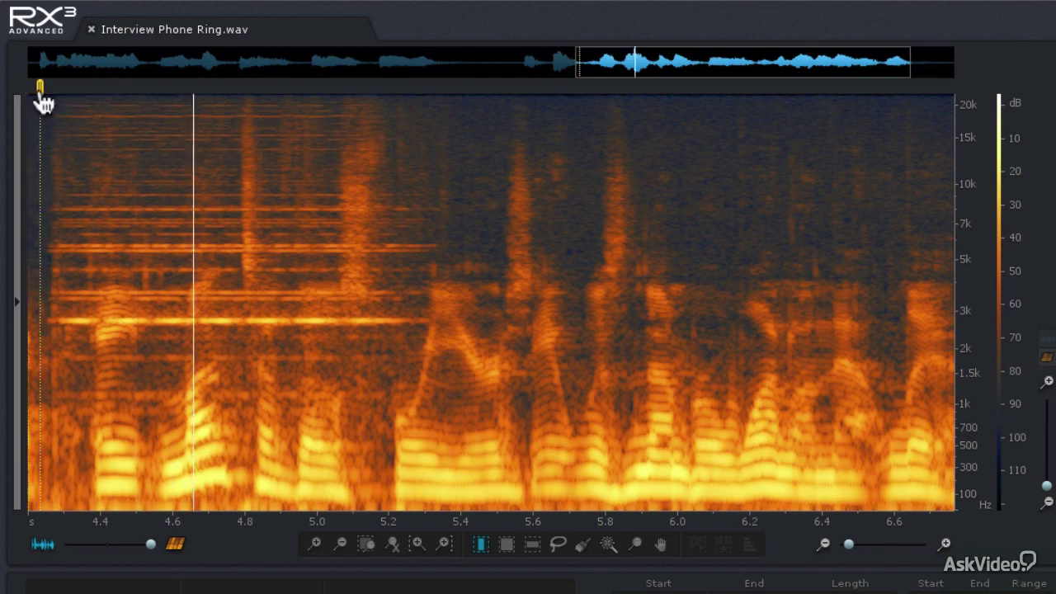
key("space")
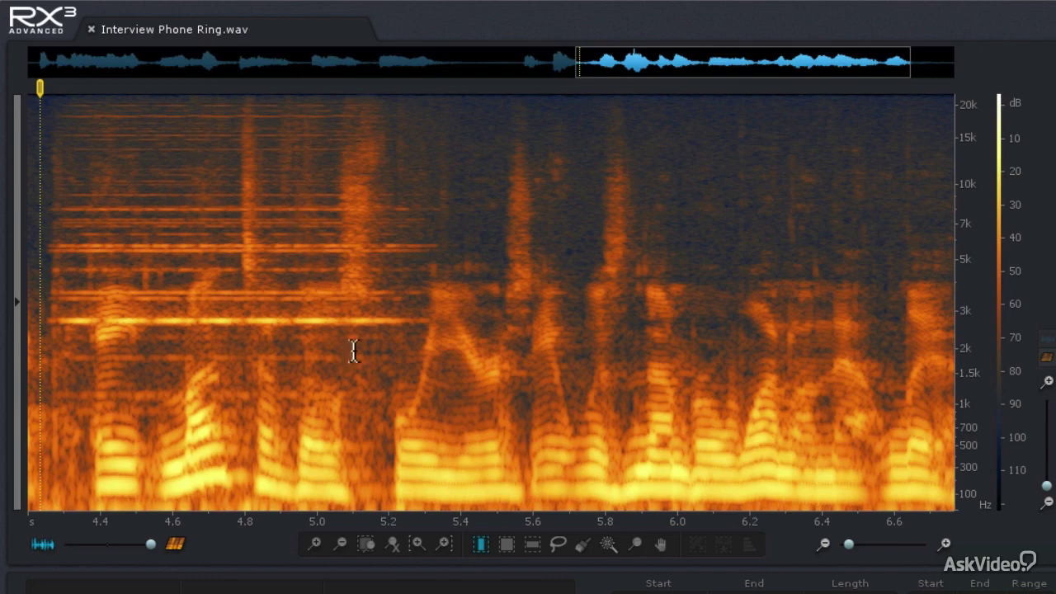
Copy a clean patch above 5 kHz and paste it over the 4.35–4.8 s ring tones
left_click(506, 544)
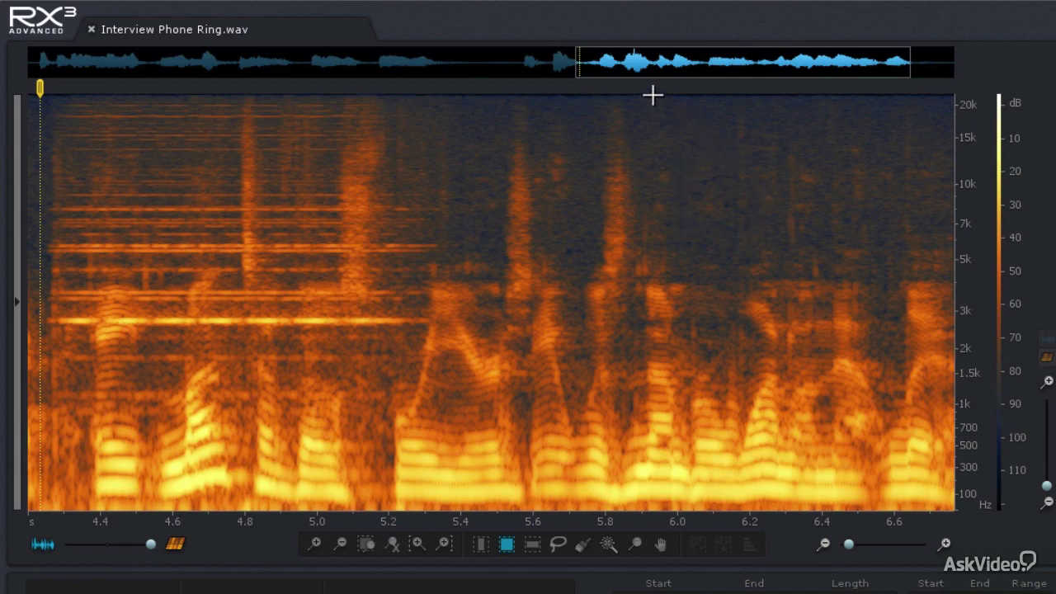
left_click_drag(652, 96, 904, 277)
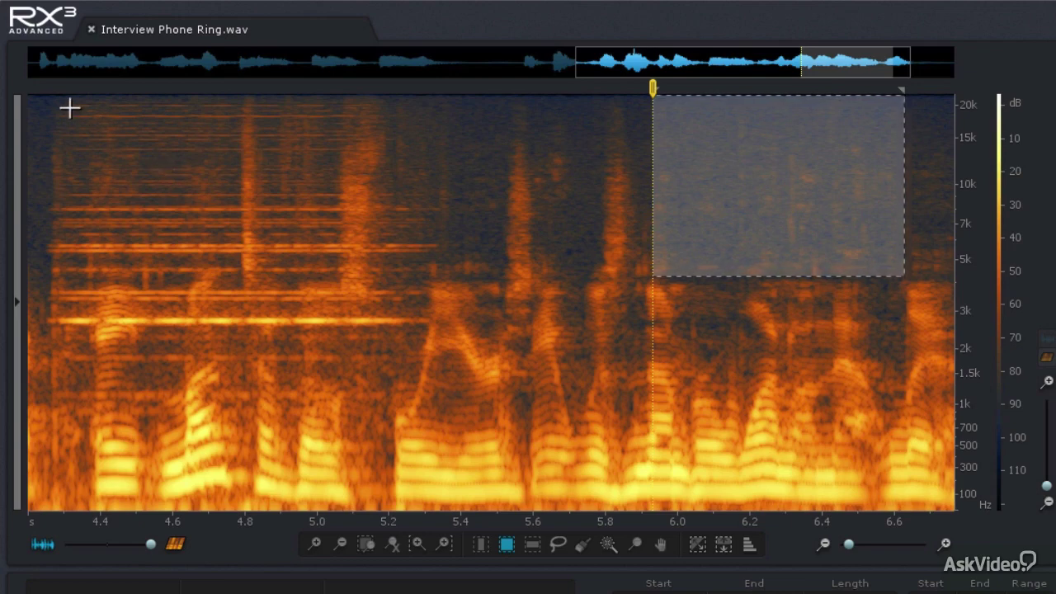
left_click_drag(47, 95, 238, 279)
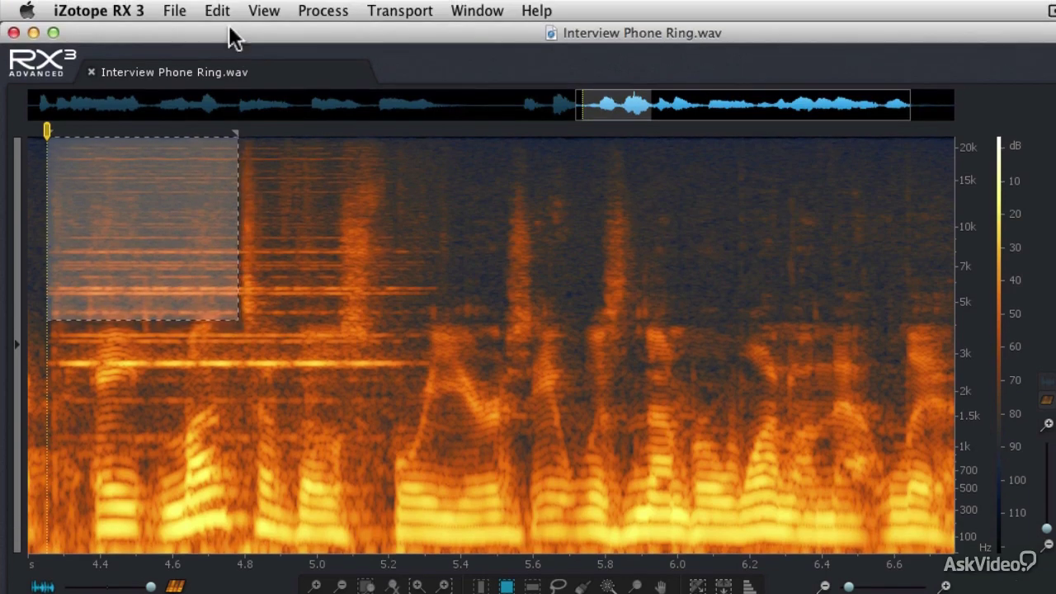
left_click(219, 11)
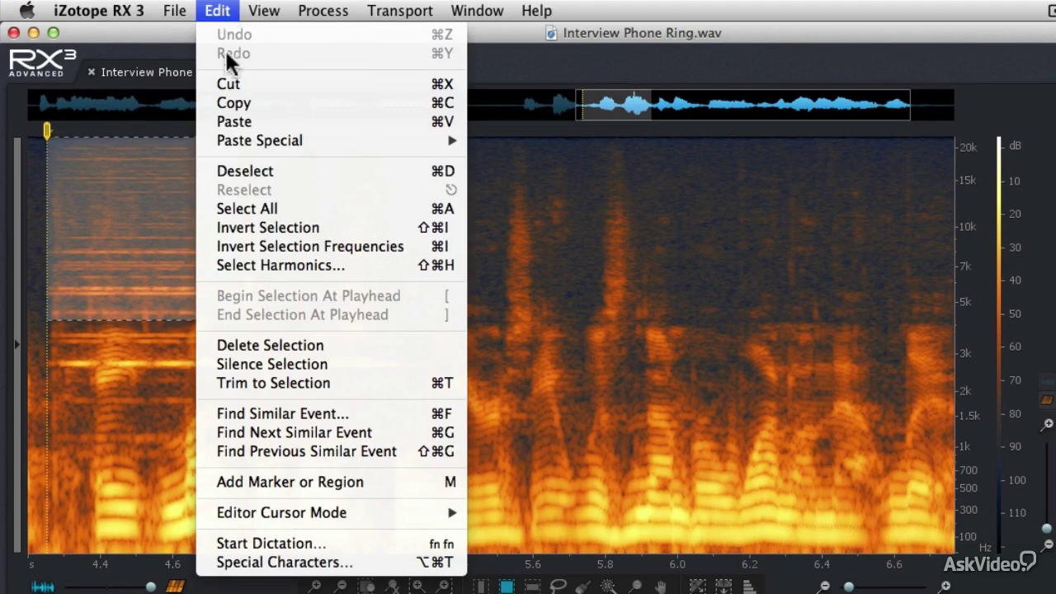
mouse_move(246, 140)
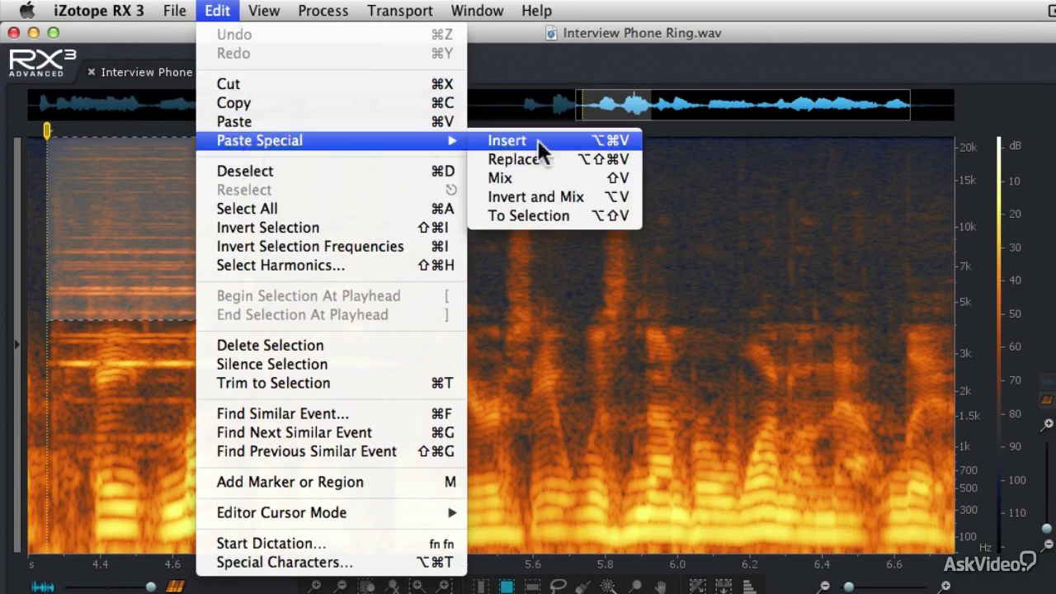
left_click(545, 218)
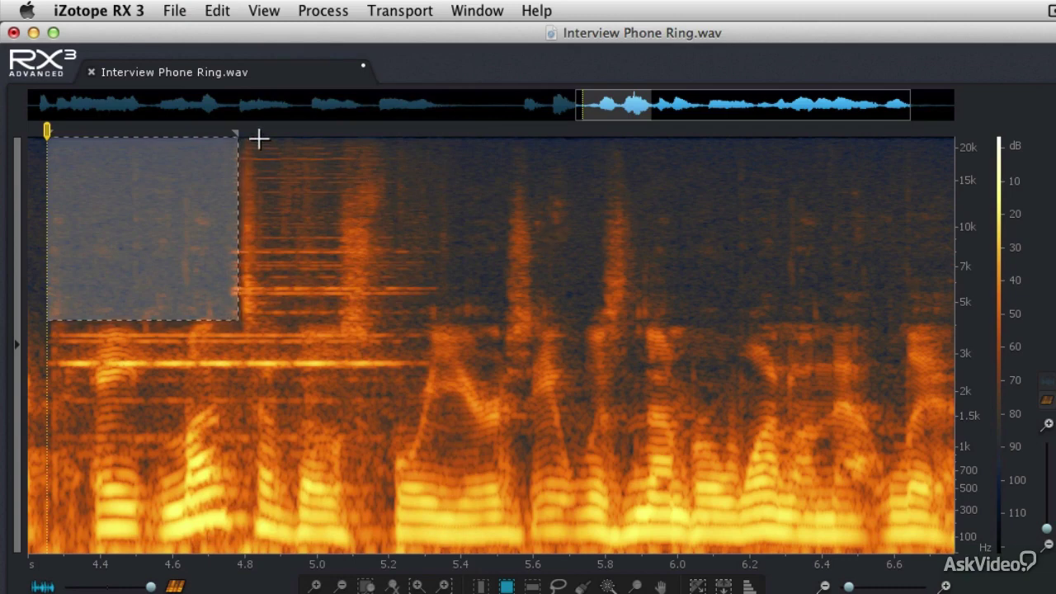
Paste clean audio over the high ring tones at 4.85–5.05 s and 5.2–5.4 s, then play it back
left_click_drag(256, 136, 340, 324)
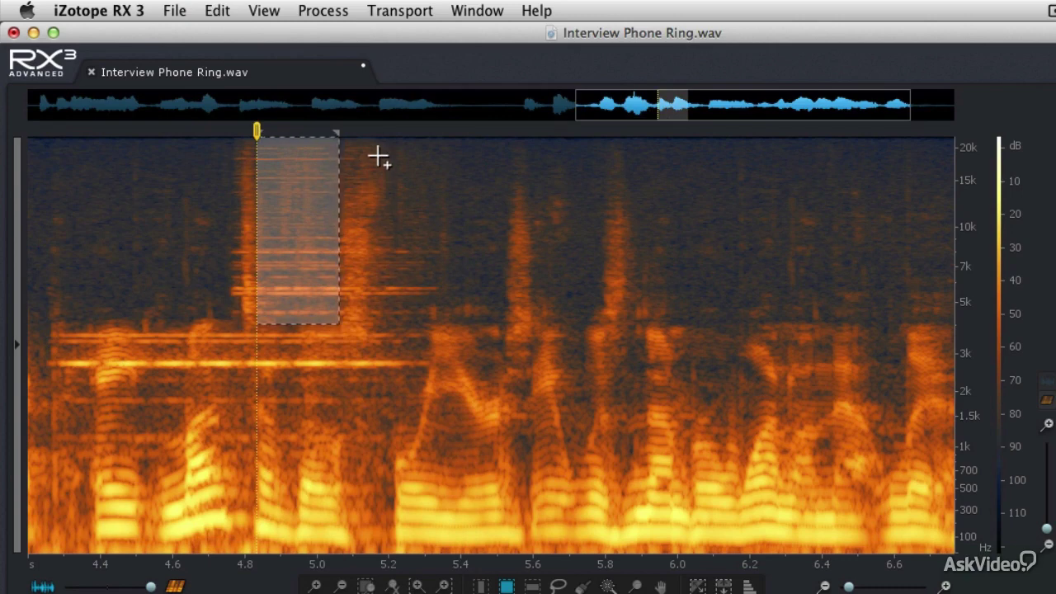
left_click_drag(376, 143, 455, 317)
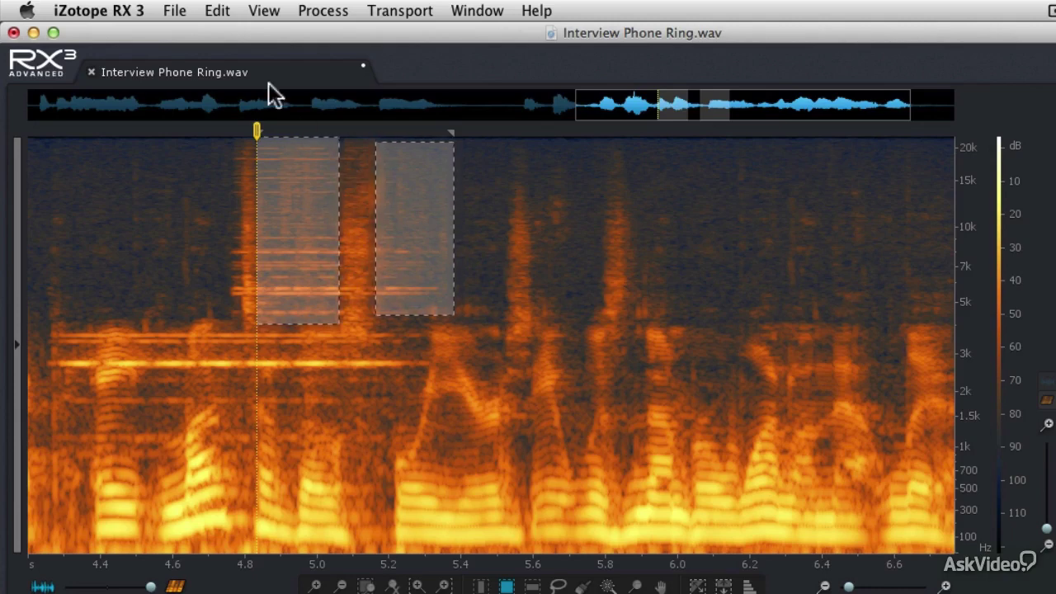
left_click(216, 10)
mouse_move(269, 142)
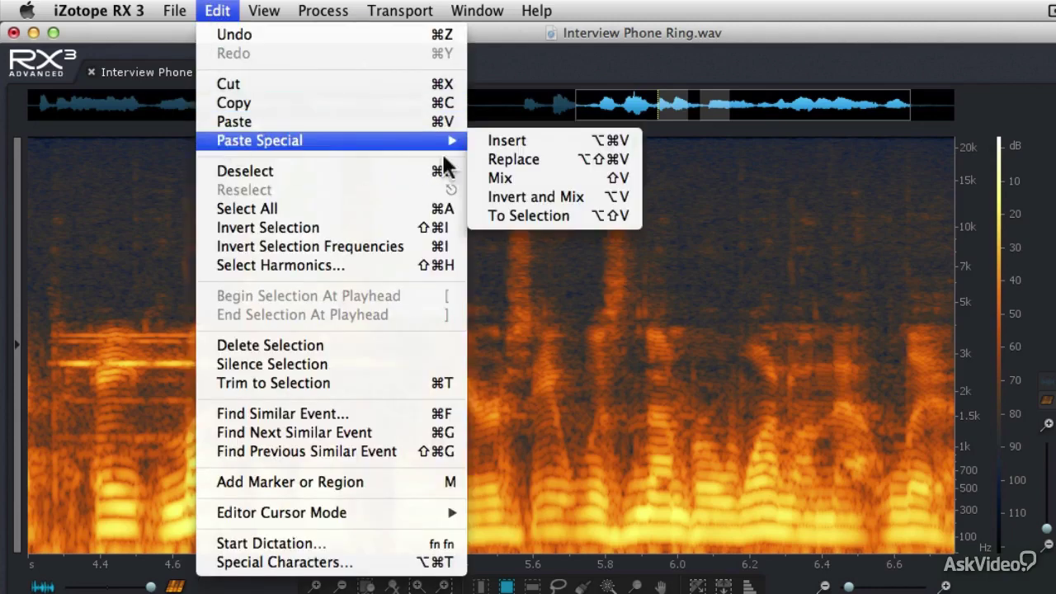
mouse_move(456, 137)
left_click(507, 216)
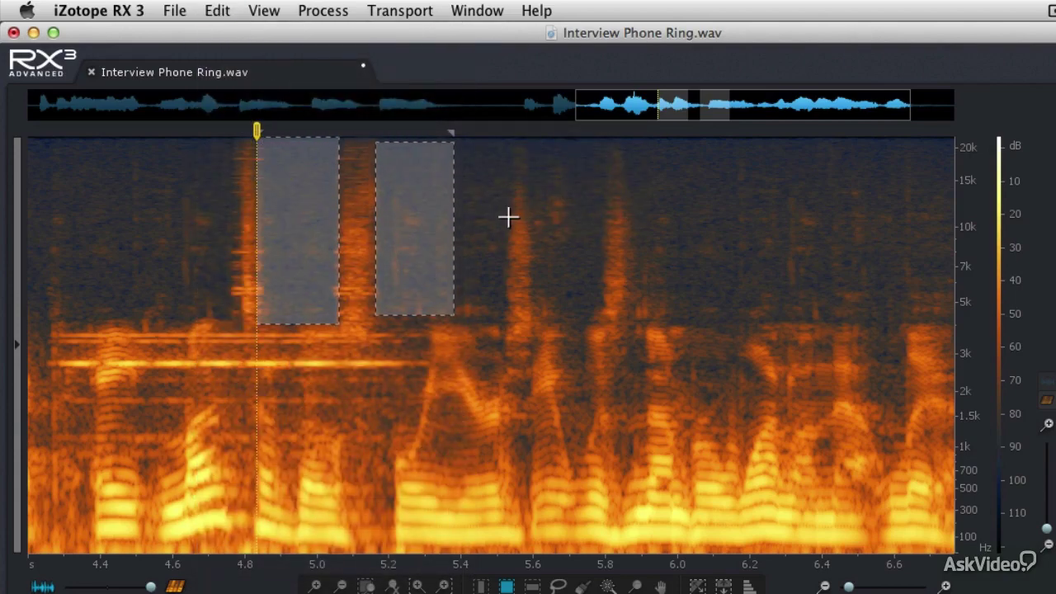
left_click(36, 145)
key("space")
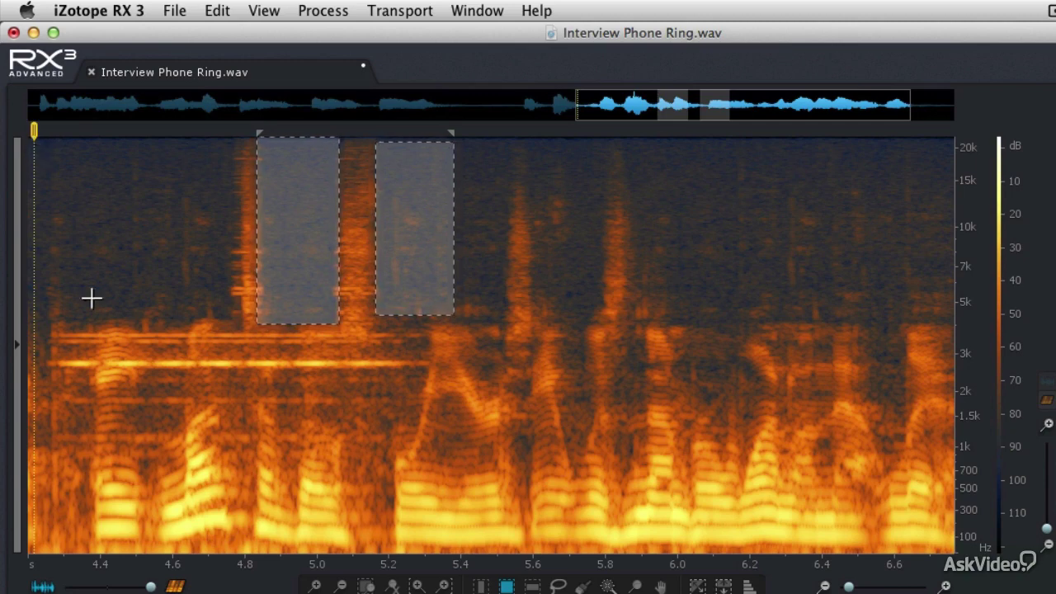
Deselect the rectangular areas and switch to the Brush selection tool
left_click(149, 302)
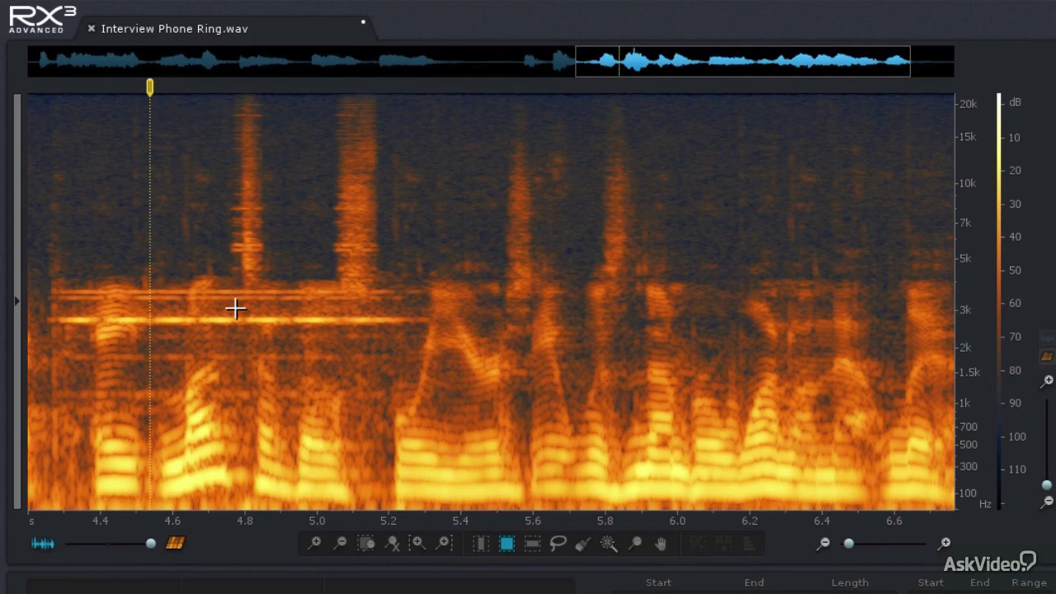
left_click(558, 542)
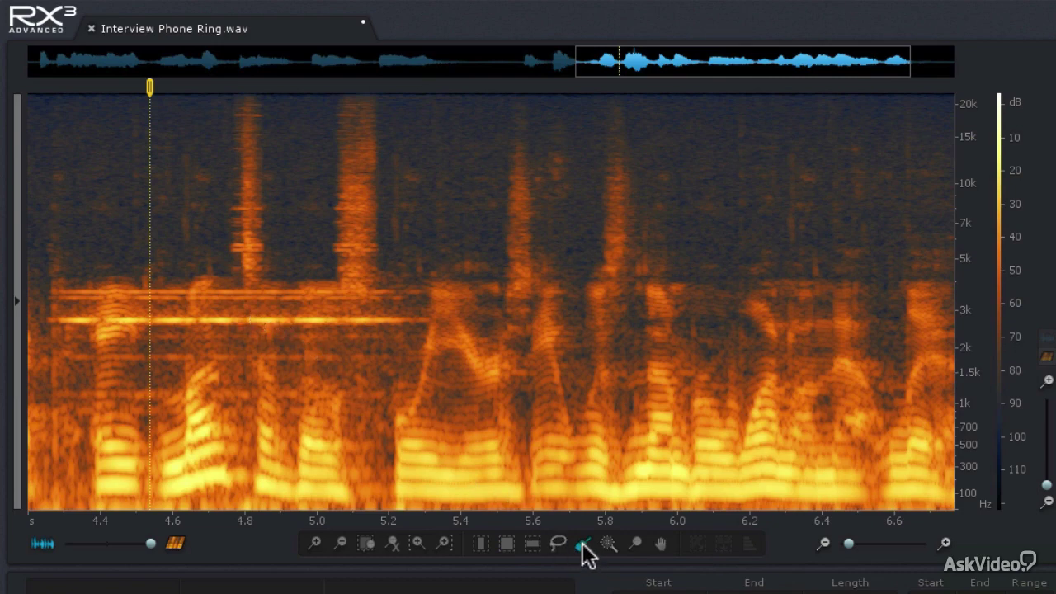
Brush-select the horizontal ring-tone lines from about 1 kHz upward
mouse_move(584, 546)
left_click_drag(52, 394, 444, 395)
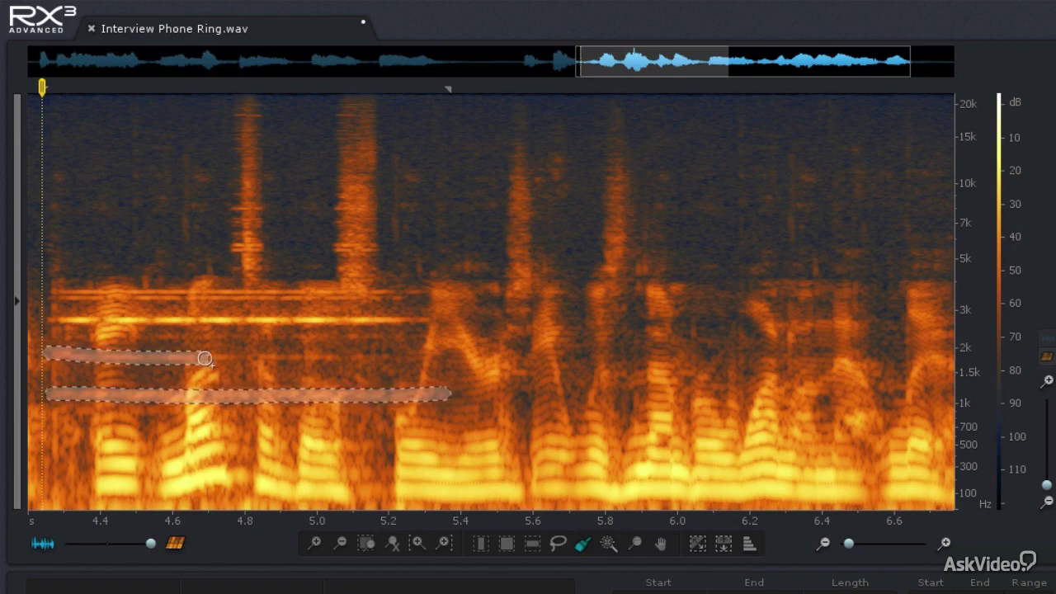
left_click_drag(425, 357, 456, 356)
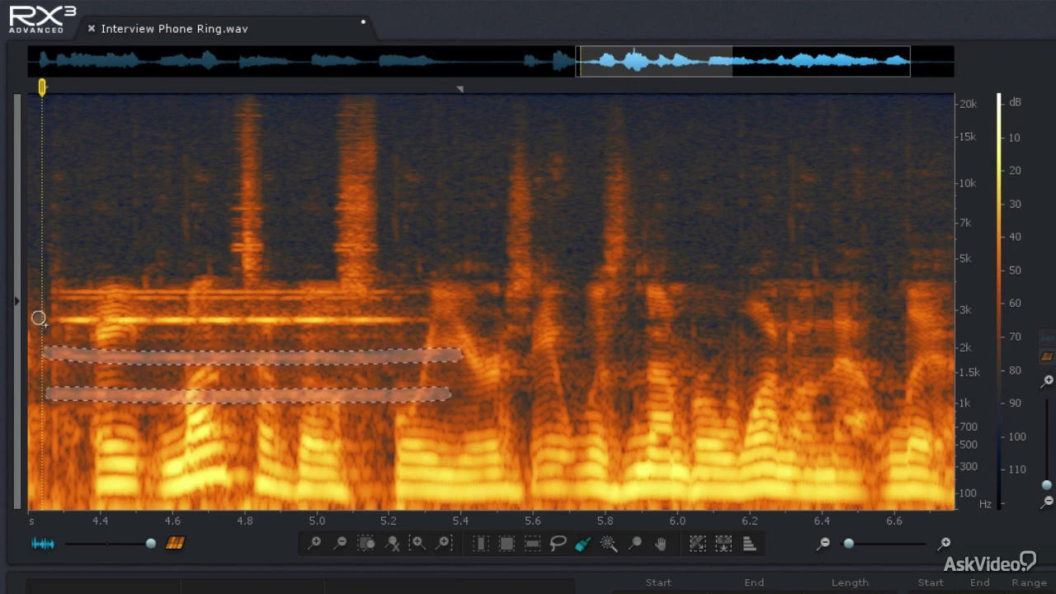
left_click_drag(46, 318, 436, 326)
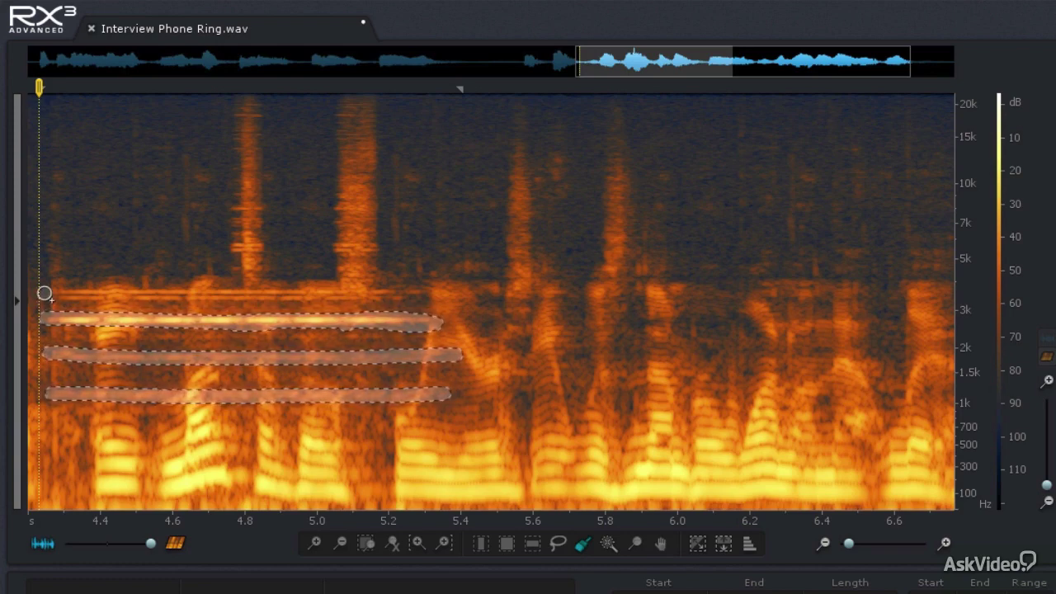
left_click_drag(44, 294, 51, 294)
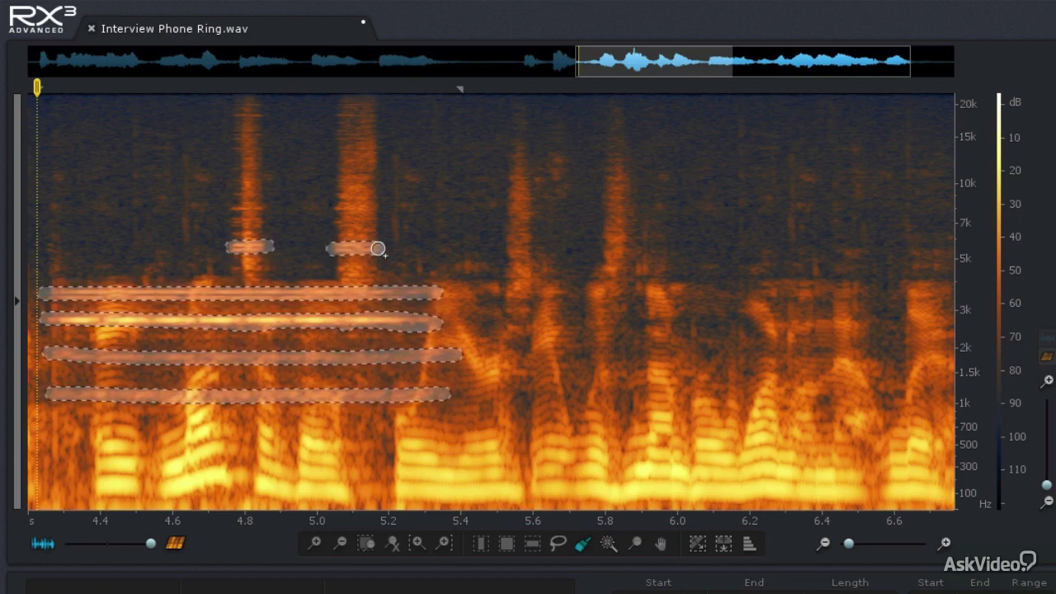
Brush-select the short ring blips near 6 kHz and higher, then bring up Spectral Repair
left_click_drag(235, 211, 378, 207)
left_click_drag(338, 114, 379, 115)
left_click_drag(272, 117, 233, 118)
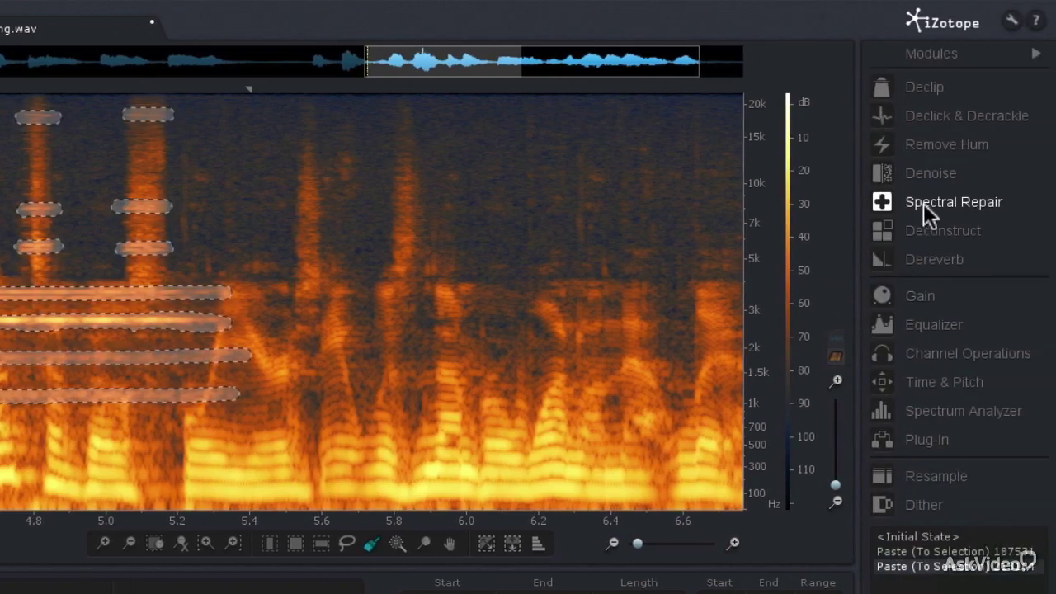
left_click(924, 203)
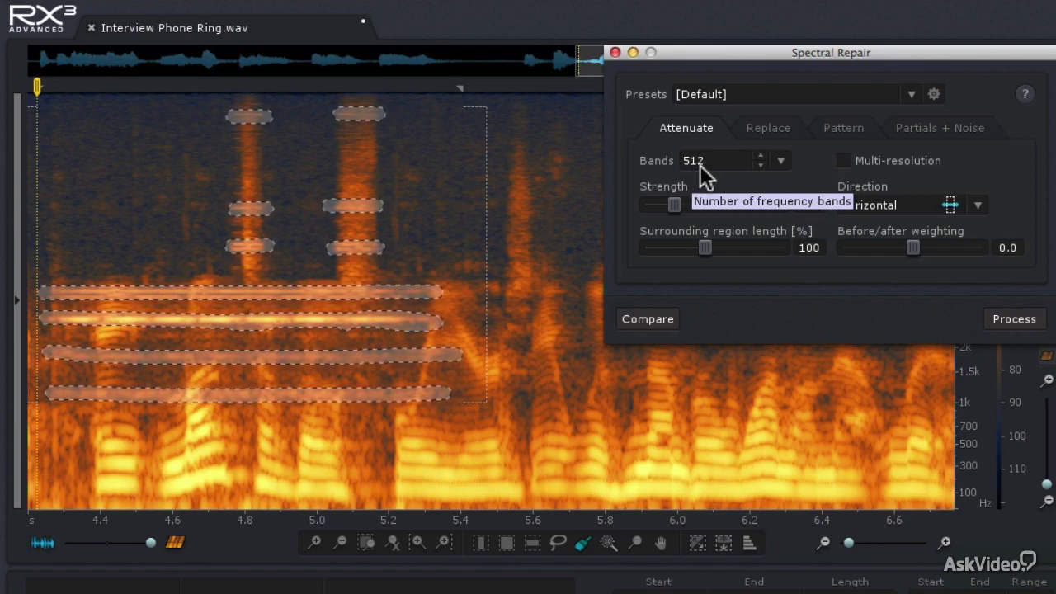
Tick Multi-resolution in Spectral Repair's Attenuate settings
left_click(842, 159)
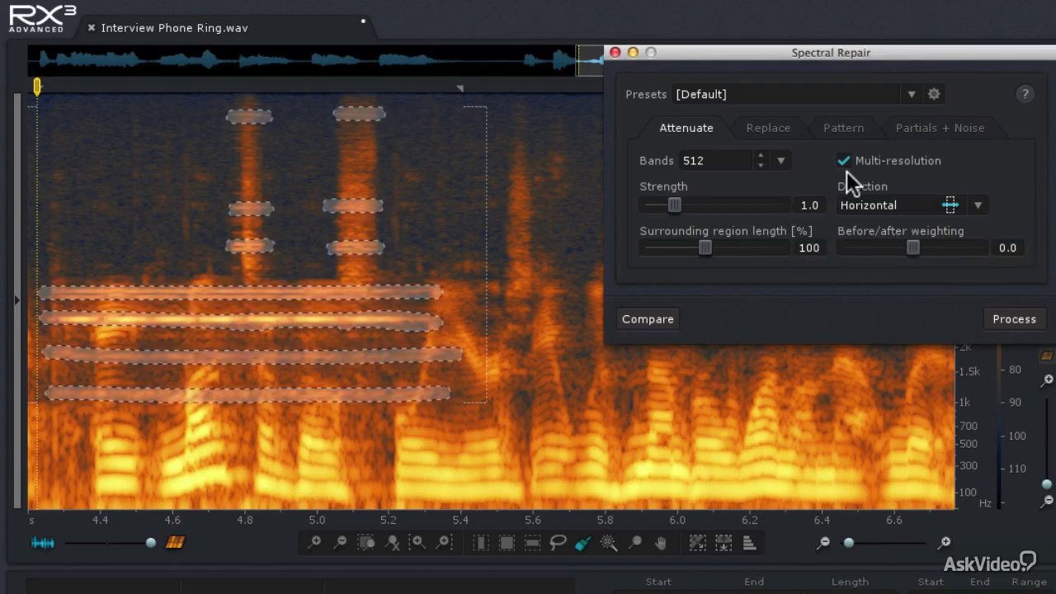
Add comparison entries for the repair at 512, 2048 and 4096 bands
left_click(639, 317)
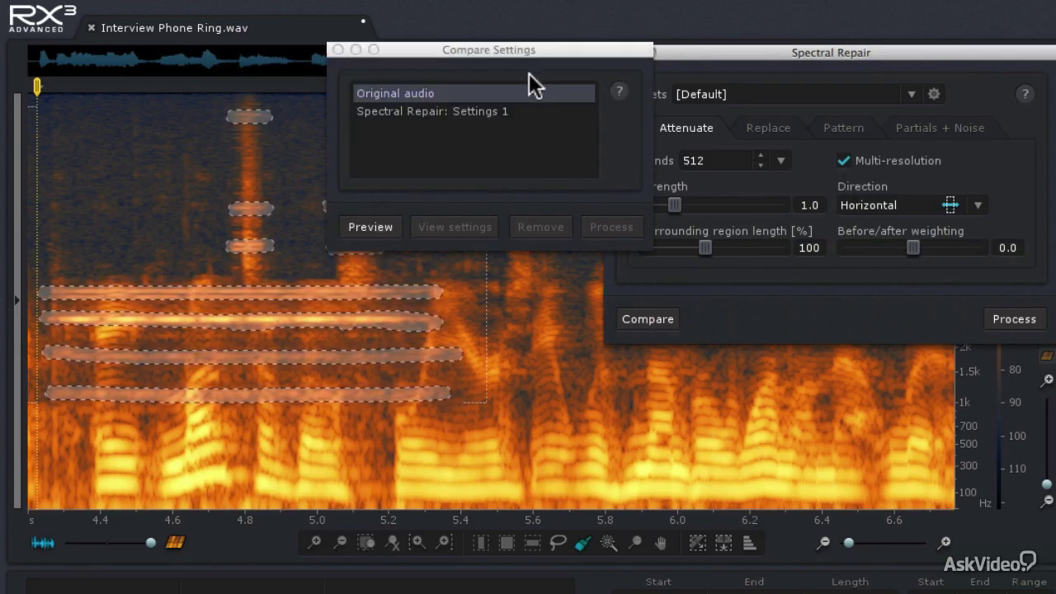
left_click_drag(525, 58, 475, 60)
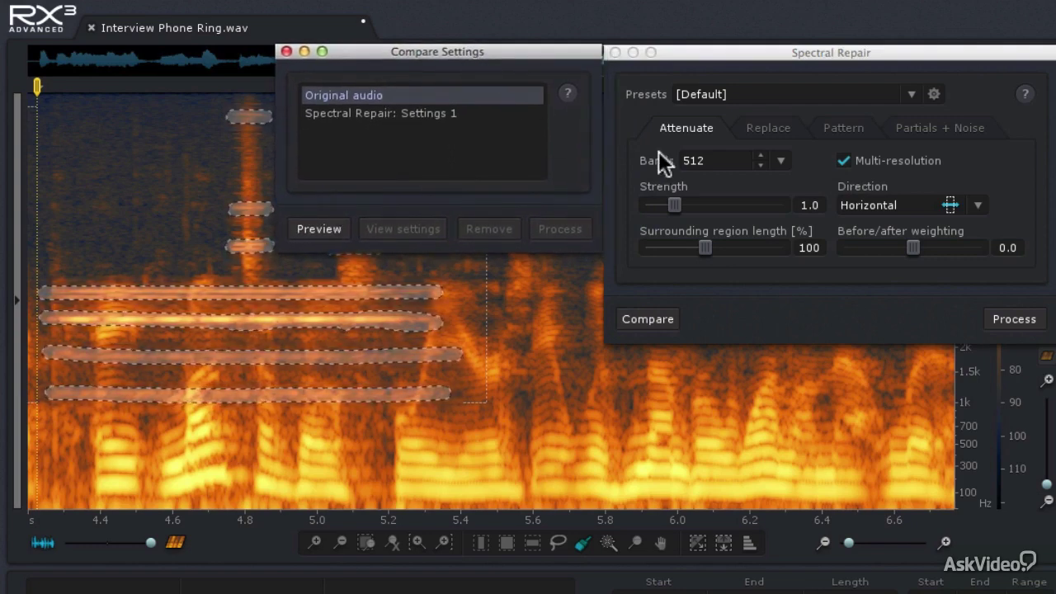
left_click(691, 161)
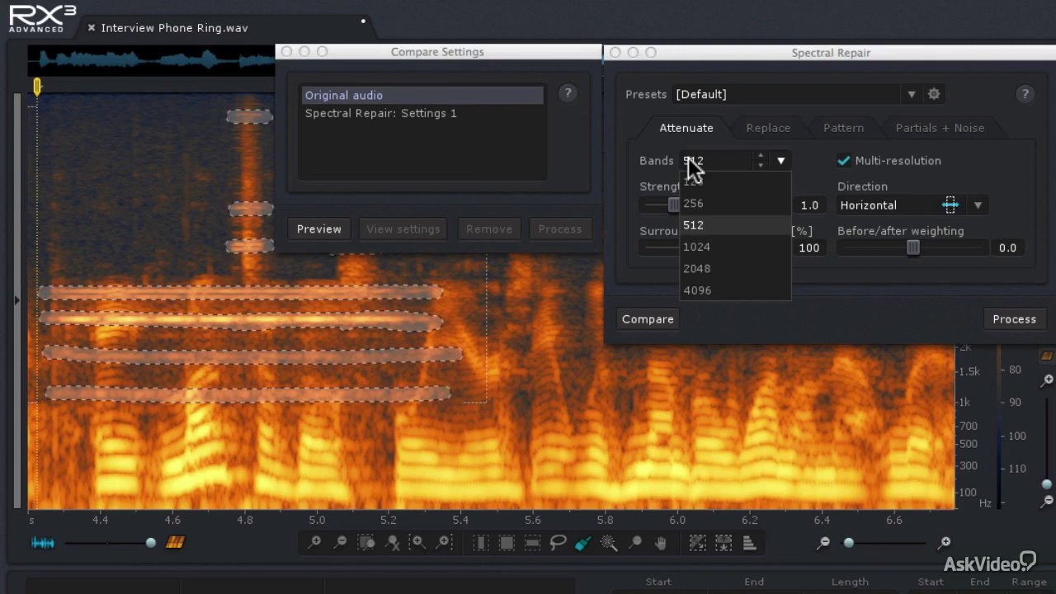
left_click(695, 267)
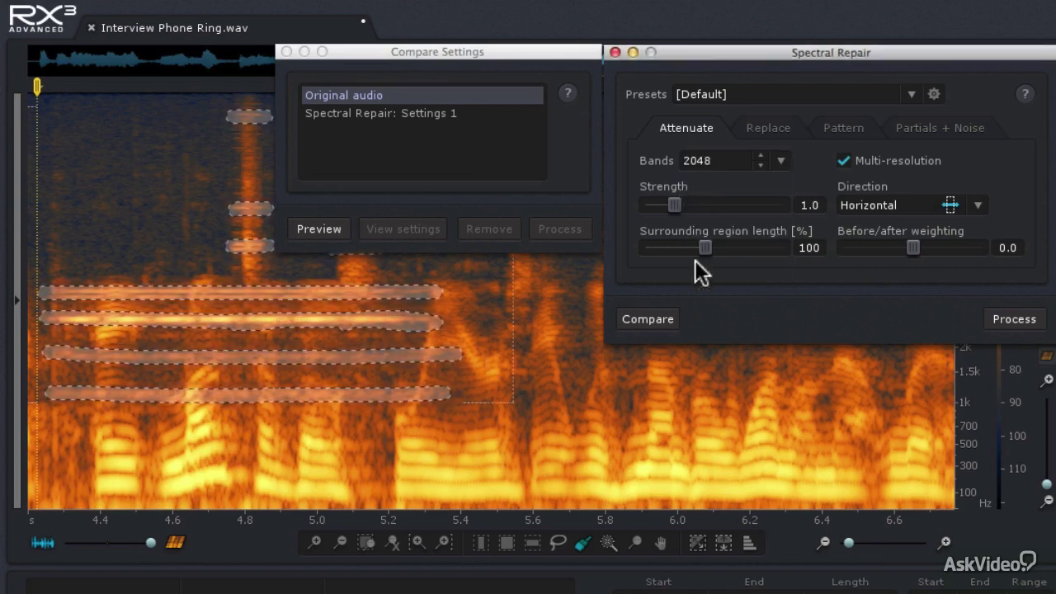
left_click(650, 323)
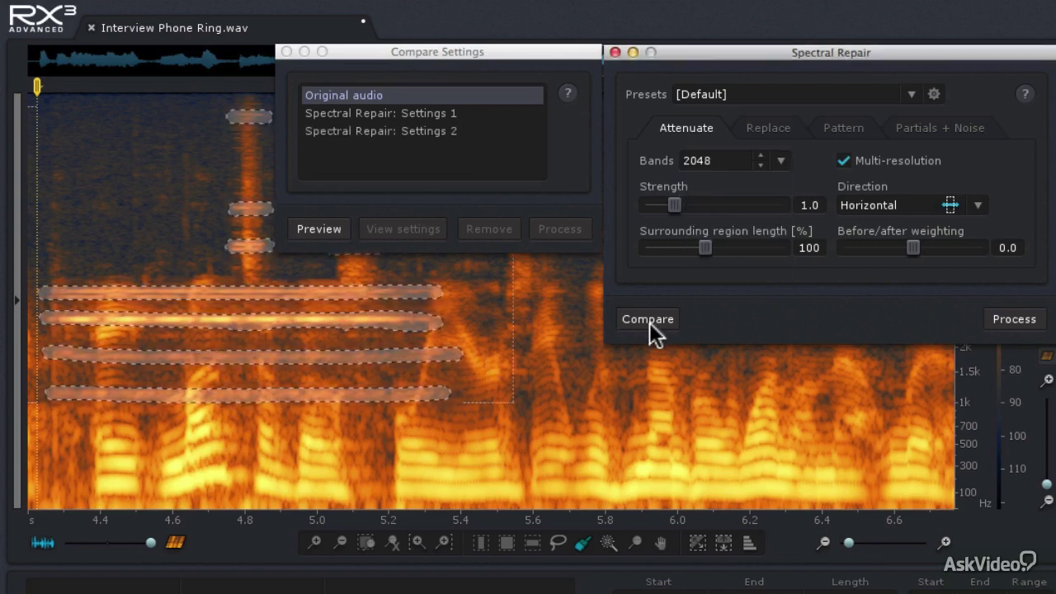
left_click(711, 160)
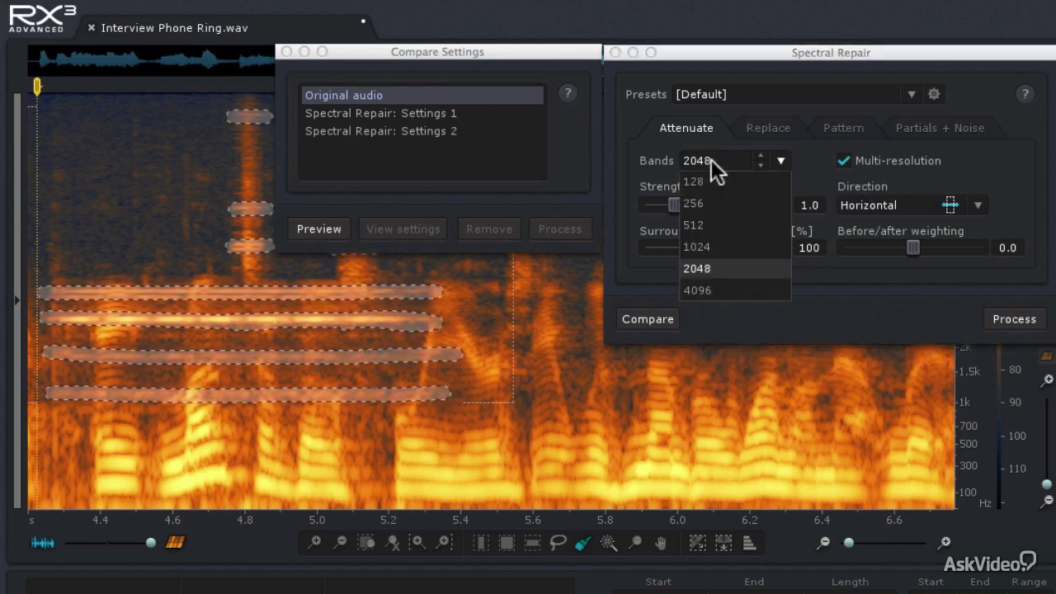
left_click(703, 288)
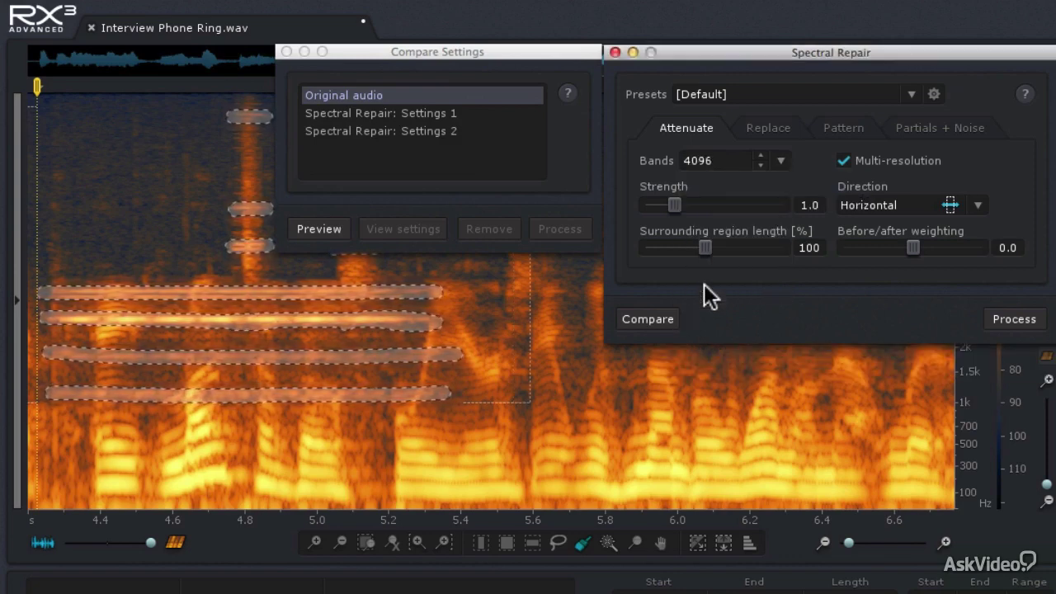
left_click(663, 318)
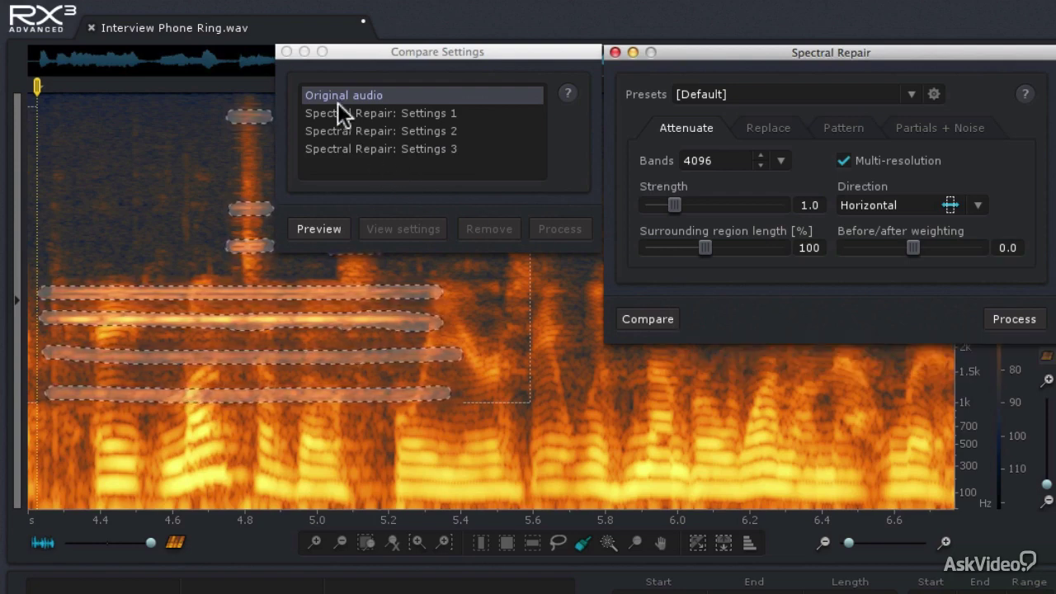
Preview the original audio and the first, 512-band repair variant
left_click(317, 228)
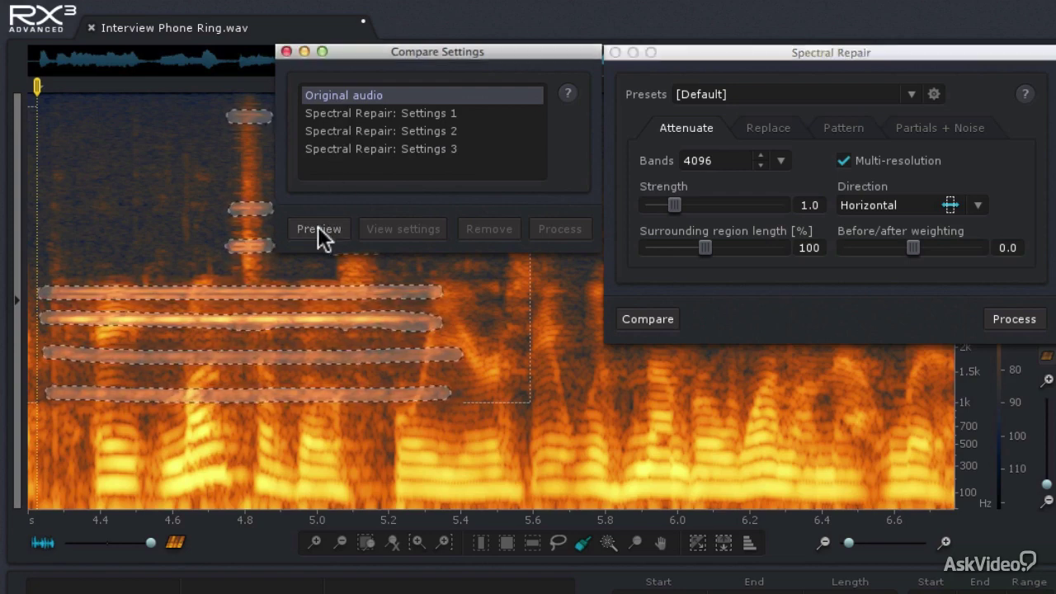
left_click(317, 228)
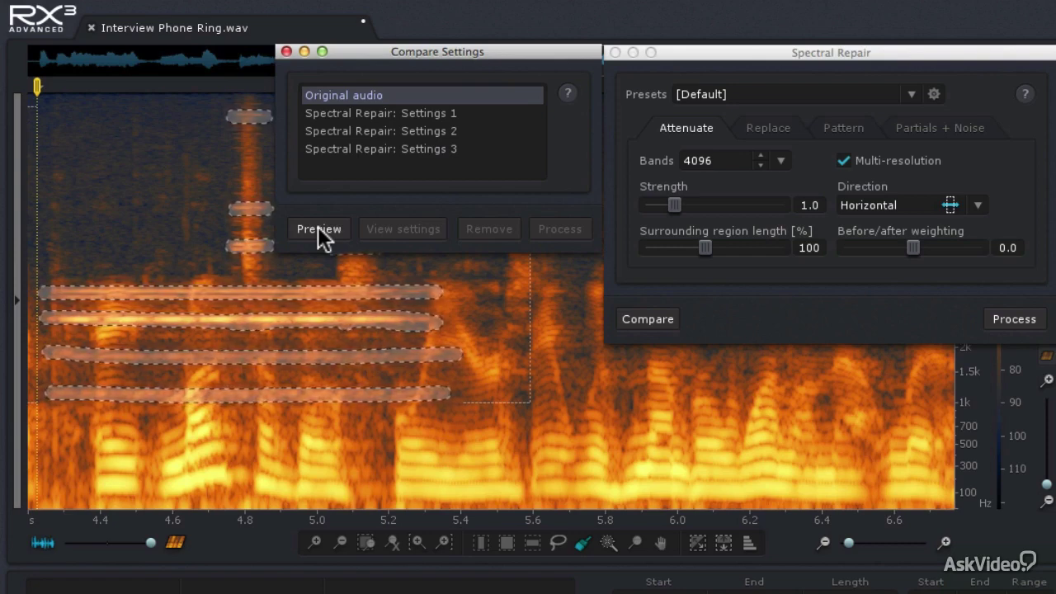
left_click(318, 227)
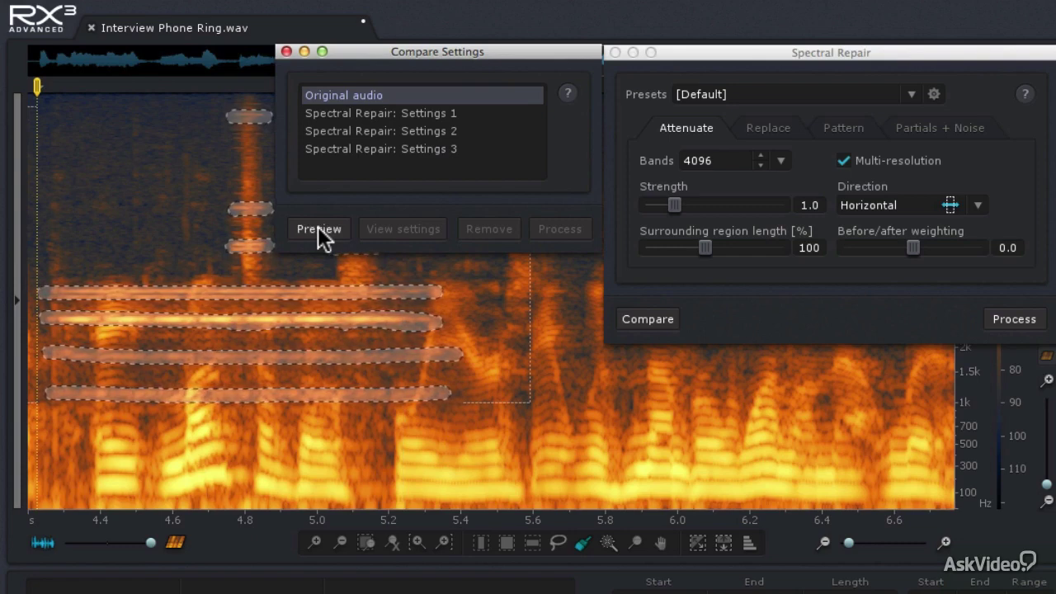
left_click(326, 115)
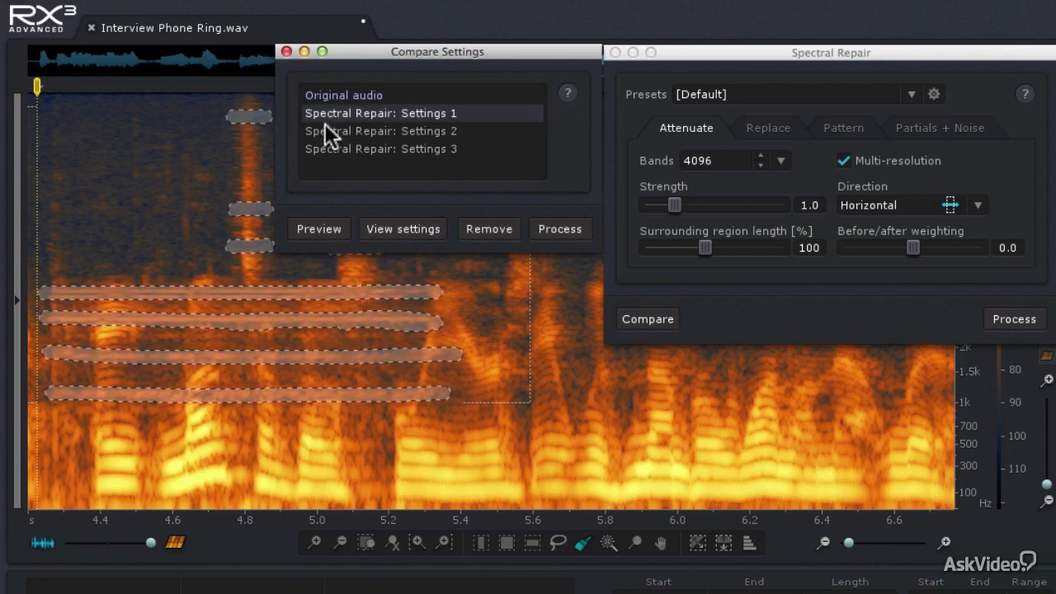
left_click(298, 220)
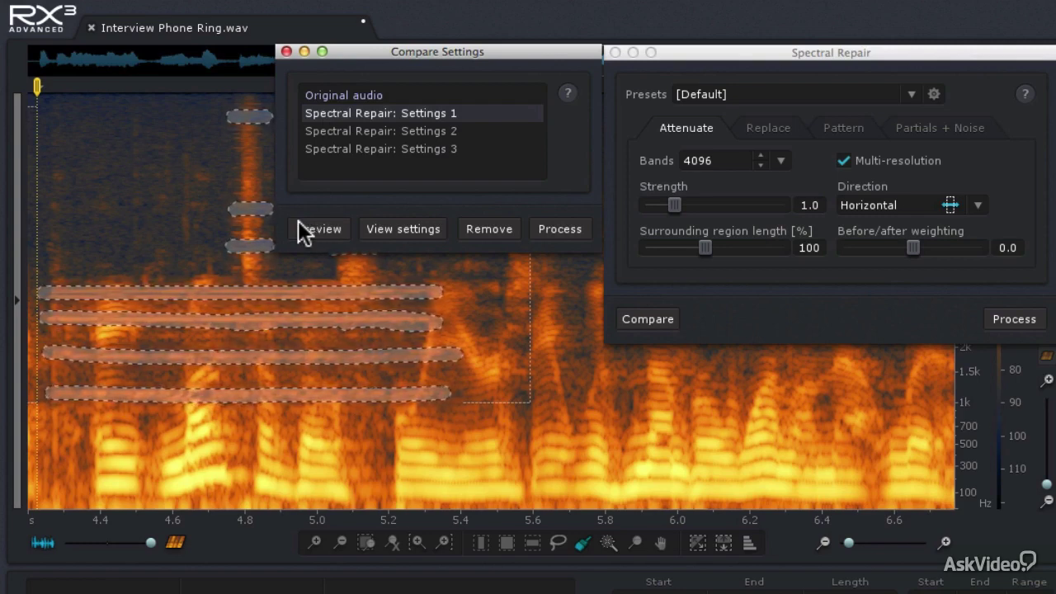
Preview the 2048- and 4096-band variants, then reload Settings 2 into Spectral Repair
left_click(321, 131)
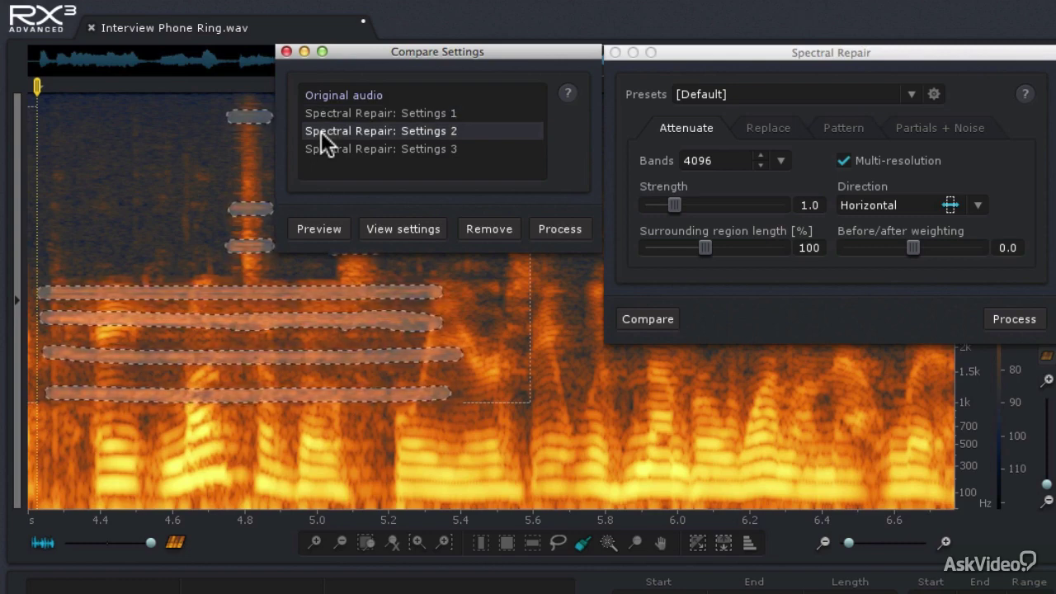
left_click(312, 227)
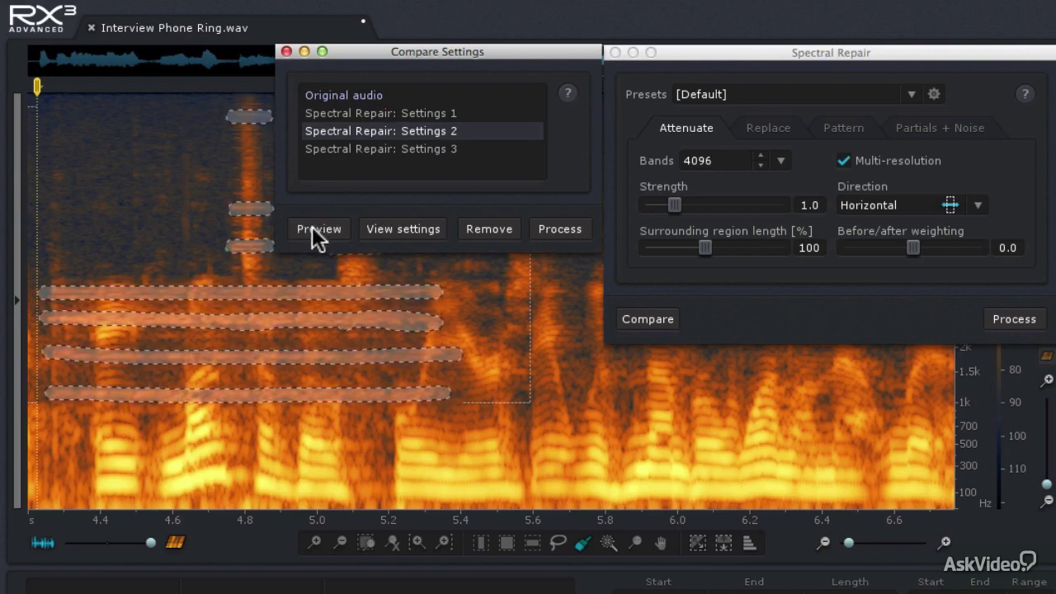
left_click(330, 150)
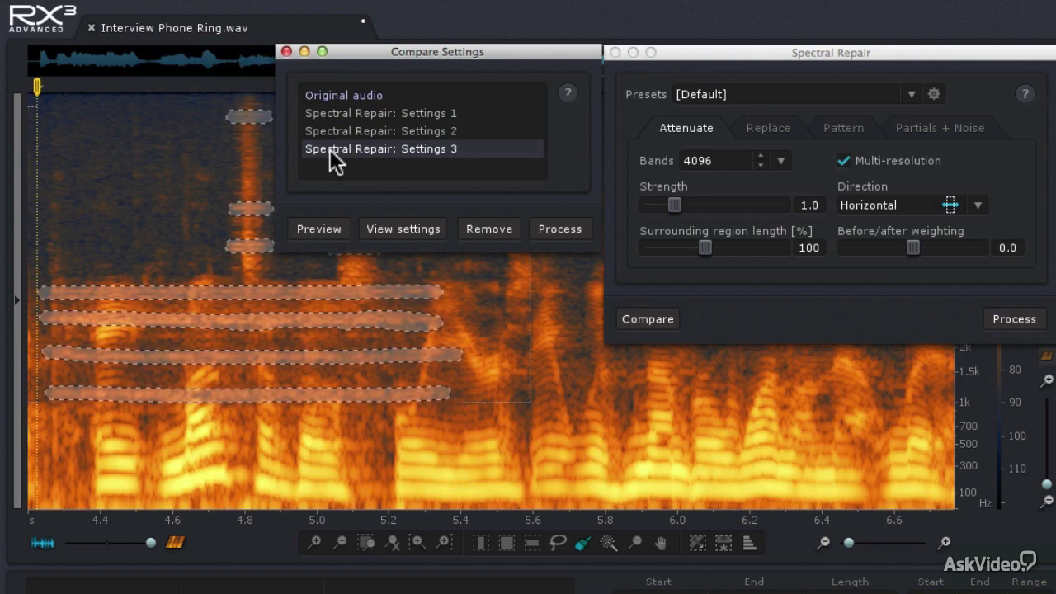
left_click(308, 228)
left_click(308, 229)
left_click(336, 131)
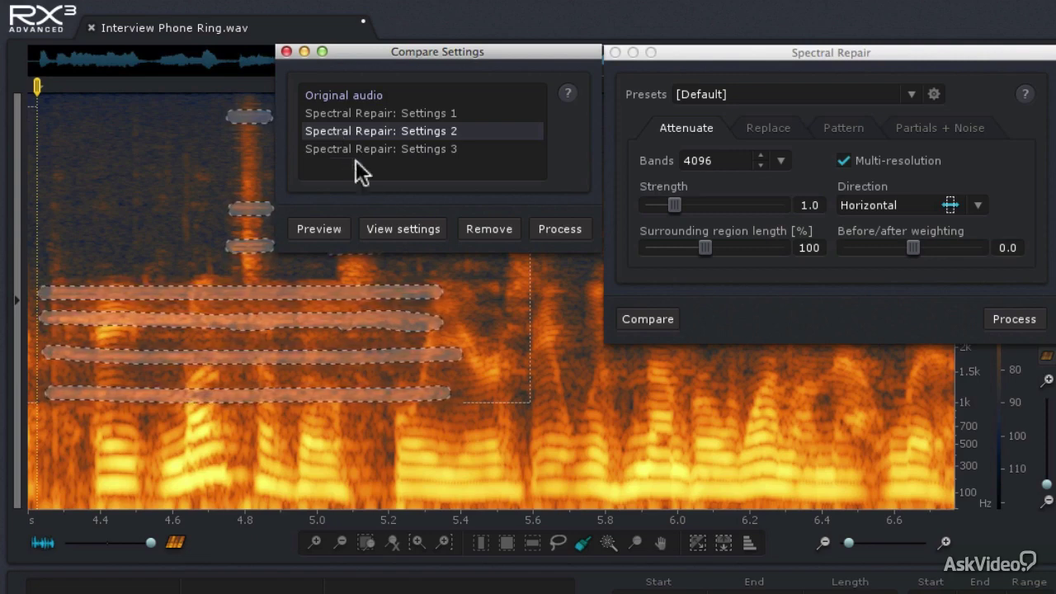
left_click(378, 229)
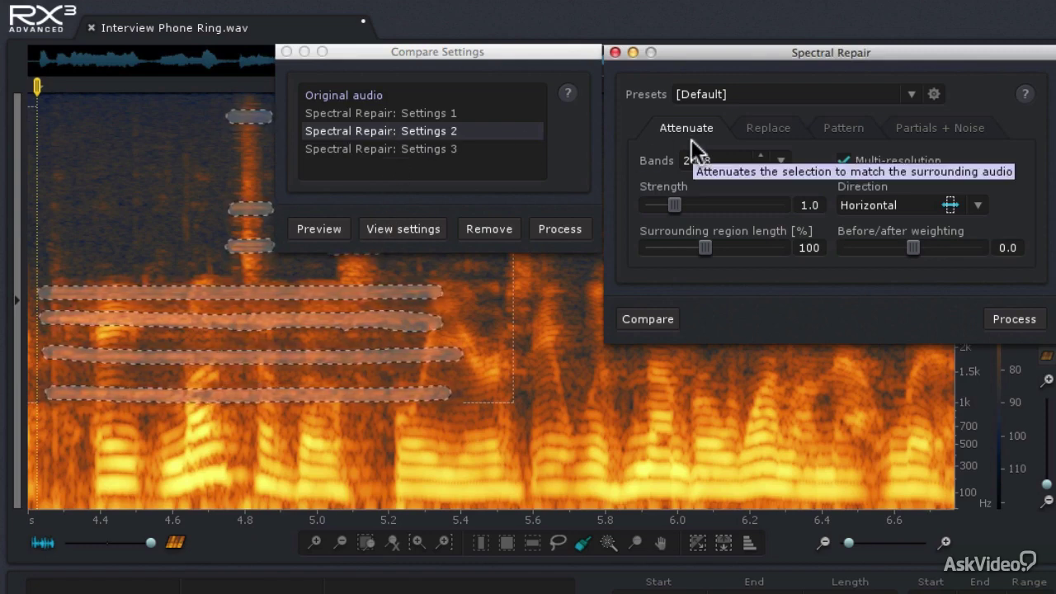
Switch direction to Vertical and add comparison entries at strengths 2.0 and 3.0
left_click(877, 208)
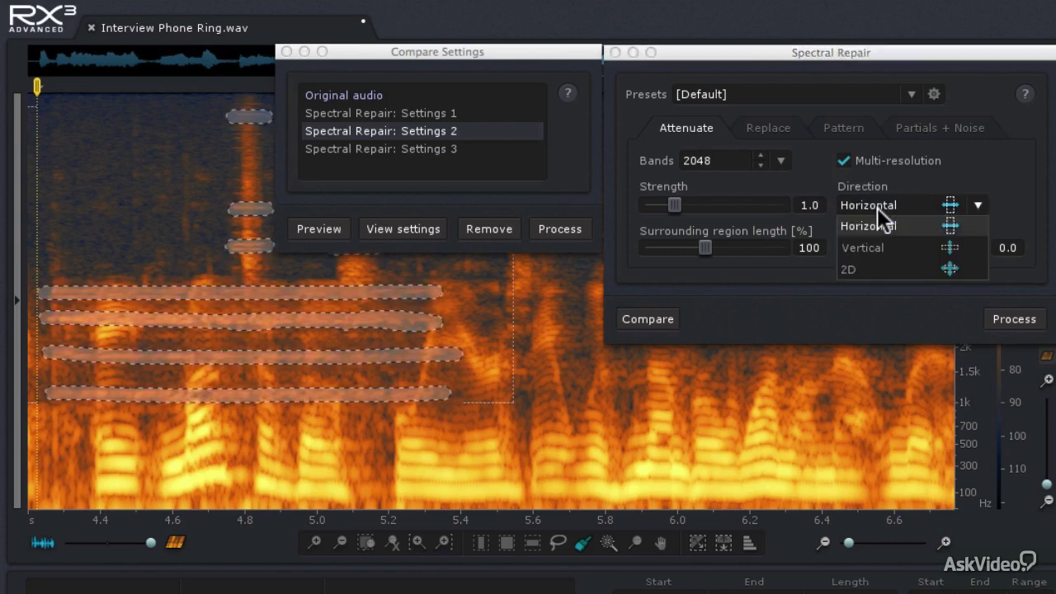
left_click(875, 248)
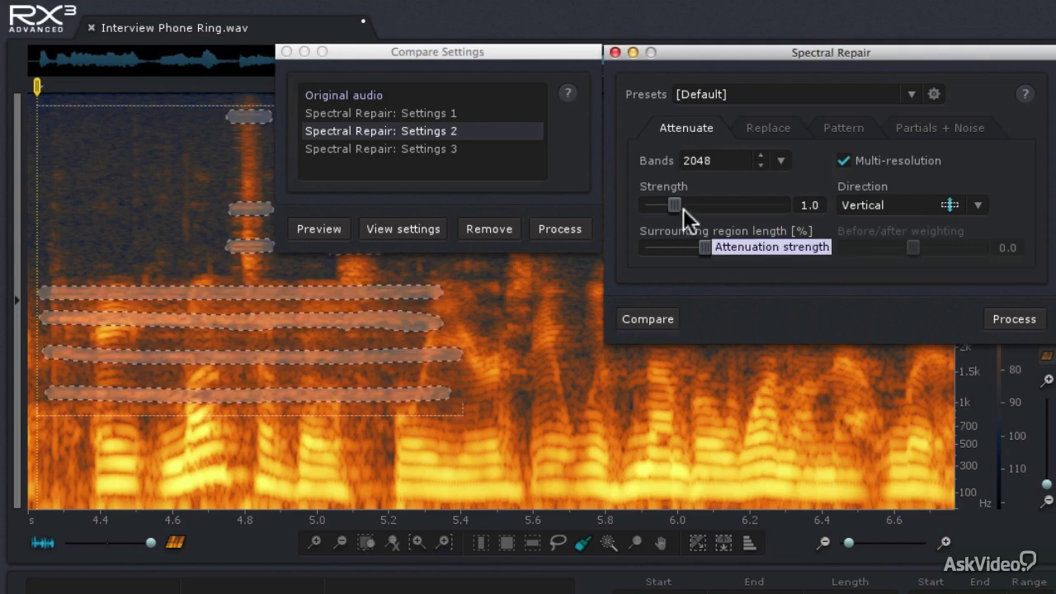
left_click_drag(675, 206, 712, 205)
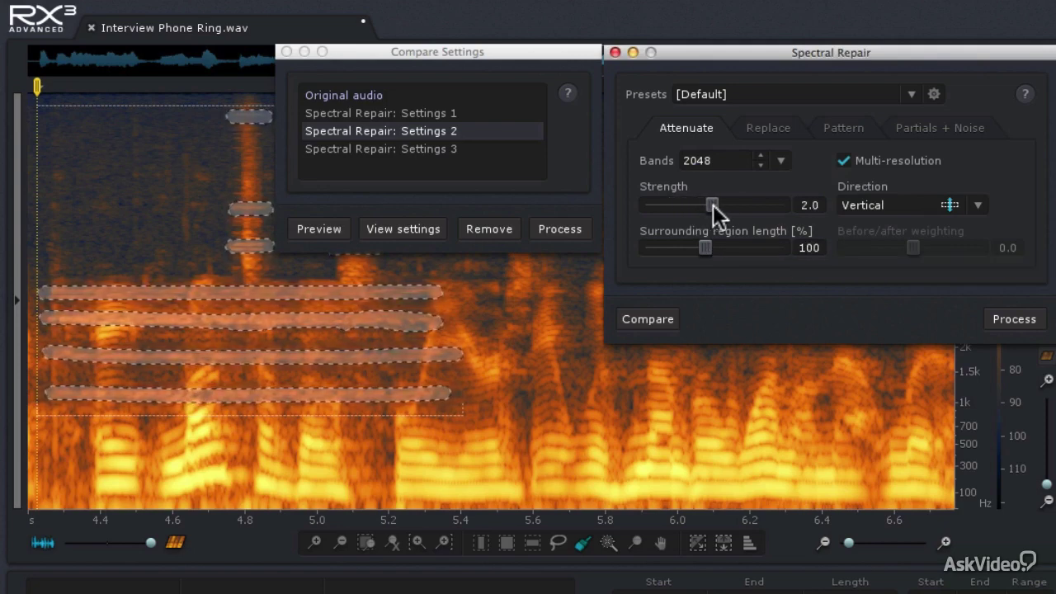
left_click(658, 317)
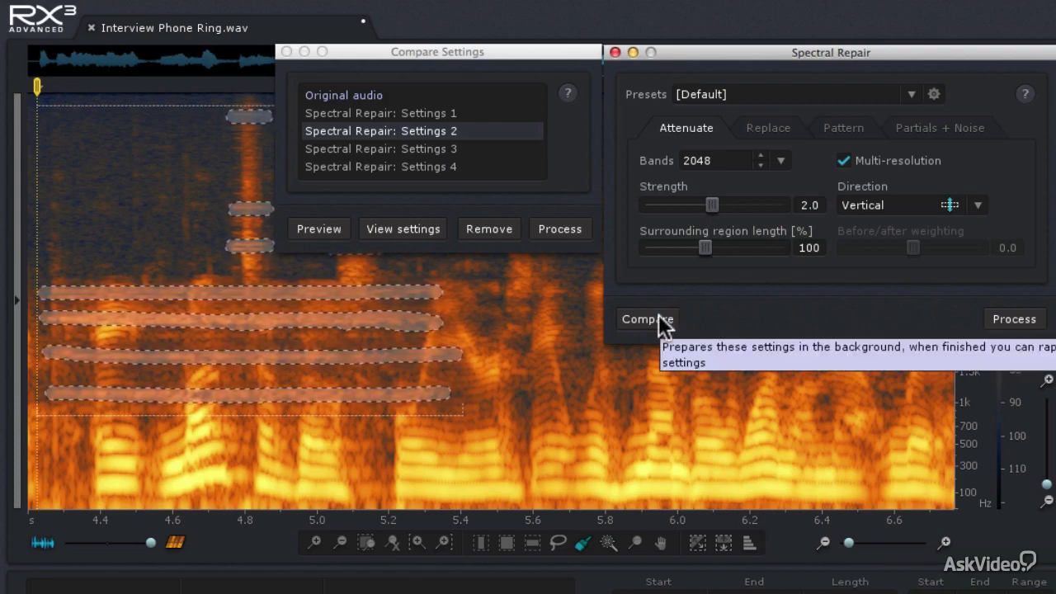
left_click_drag(713, 205, 744, 202)
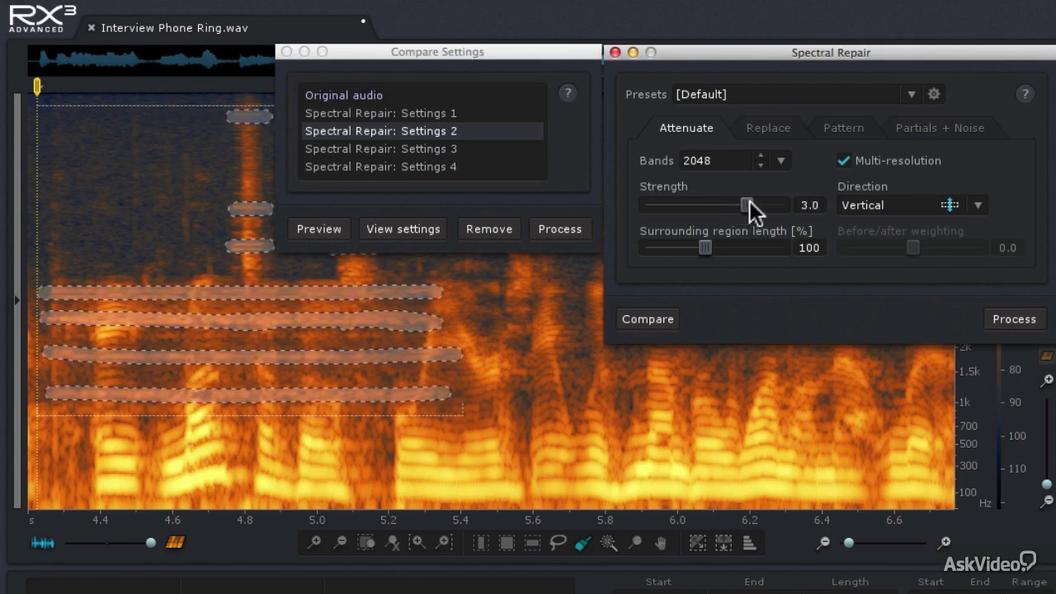
left_click(665, 315)
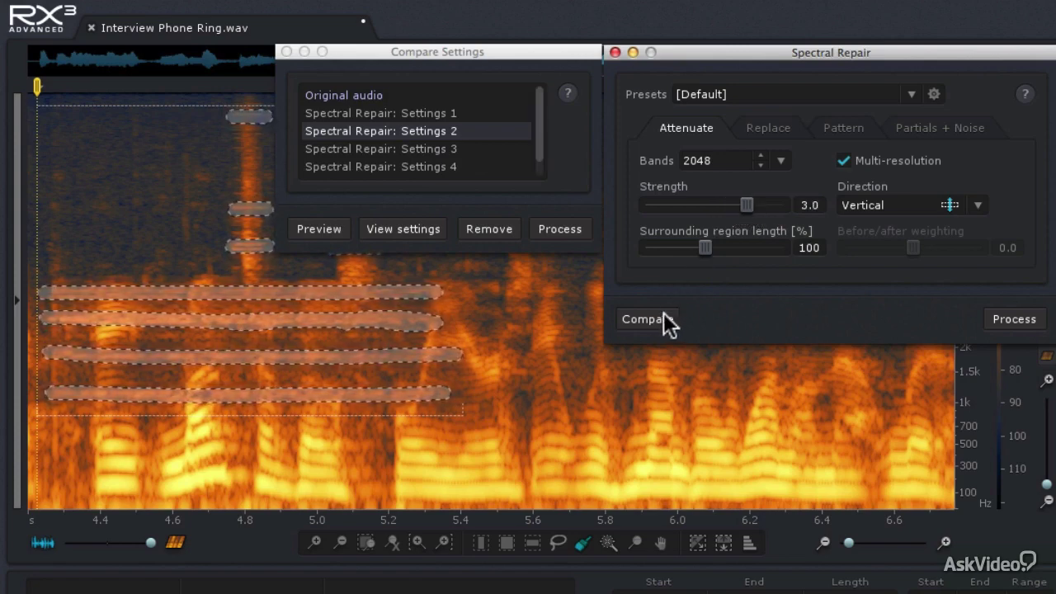
left_click_drag(540, 116, 540, 153)
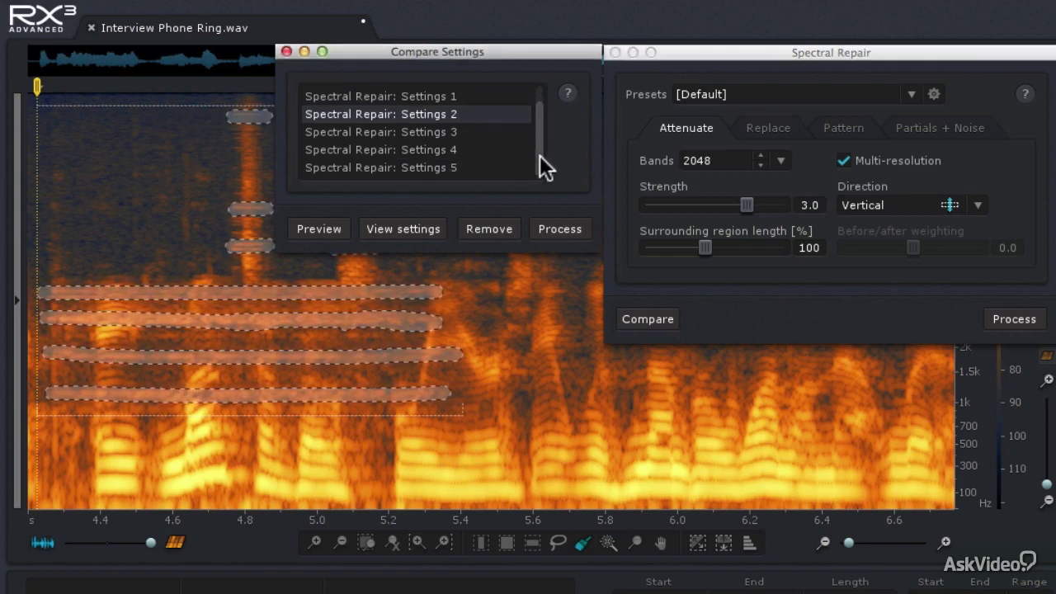
Preview Settings 3, 4 and 5 on the selected ring tones
left_click(374, 132)
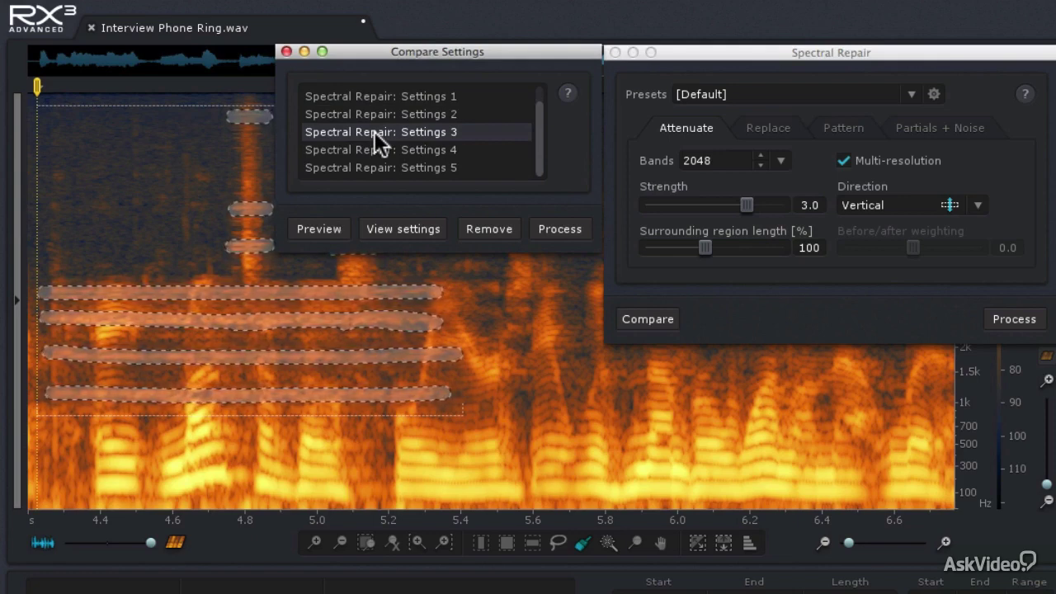
left_click(324, 228)
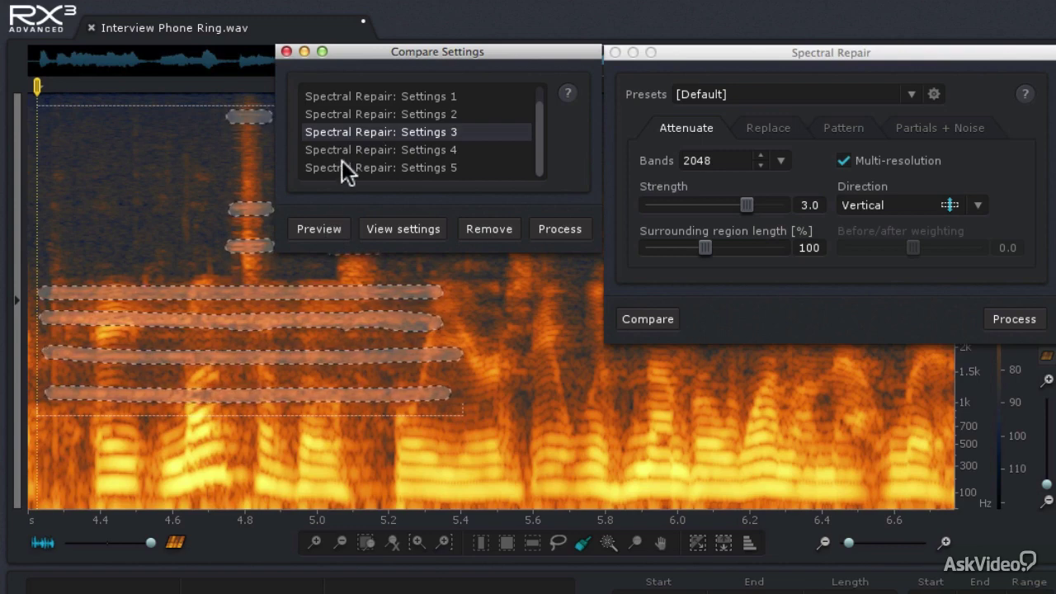
left_click(343, 151)
left_click(318, 227)
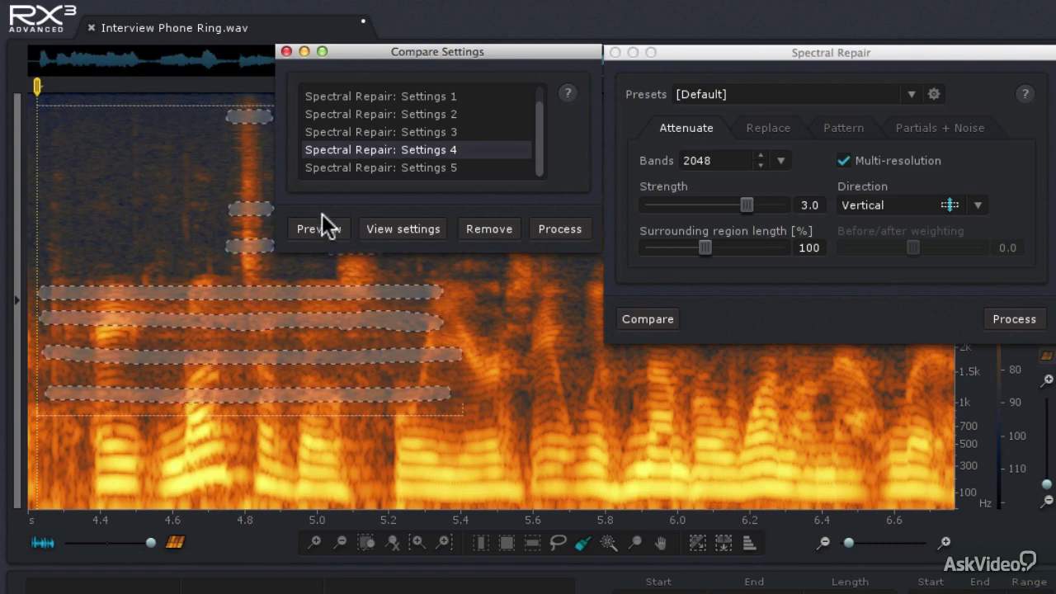
left_click(325, 169)
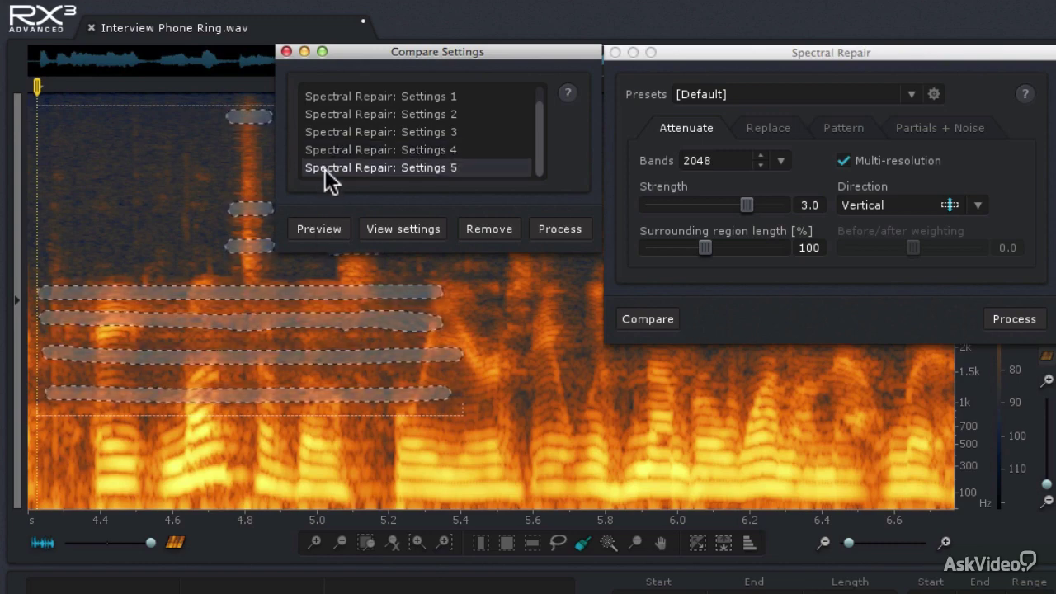
left_click(317, 223)
Reload Settings 4 (Vertical, strength 2.0) and close Compare Settings
left_click(337, 150)
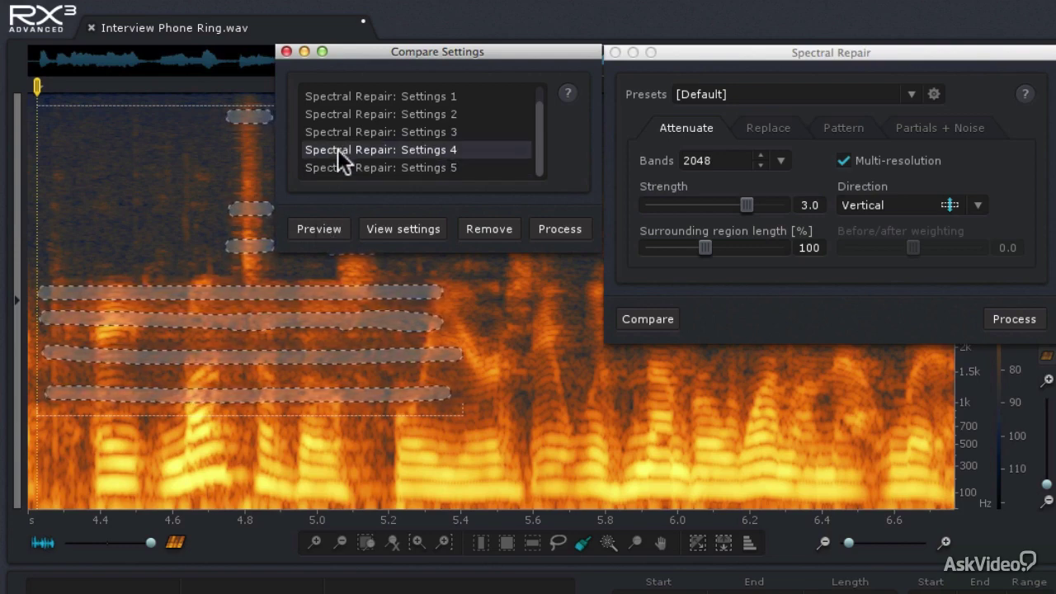
left_click(385, 224)
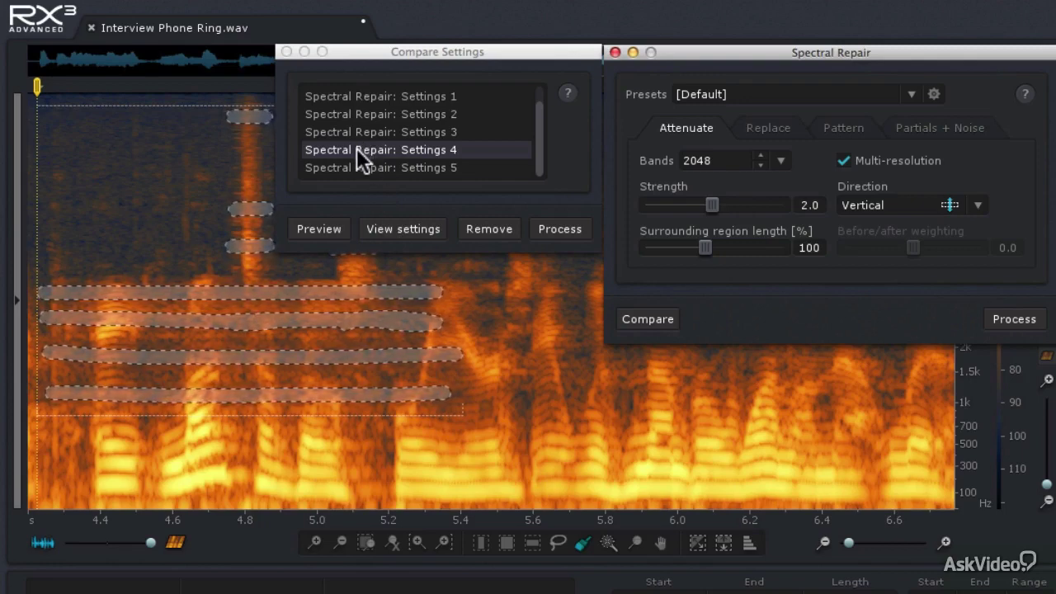
left_click(287, 52)
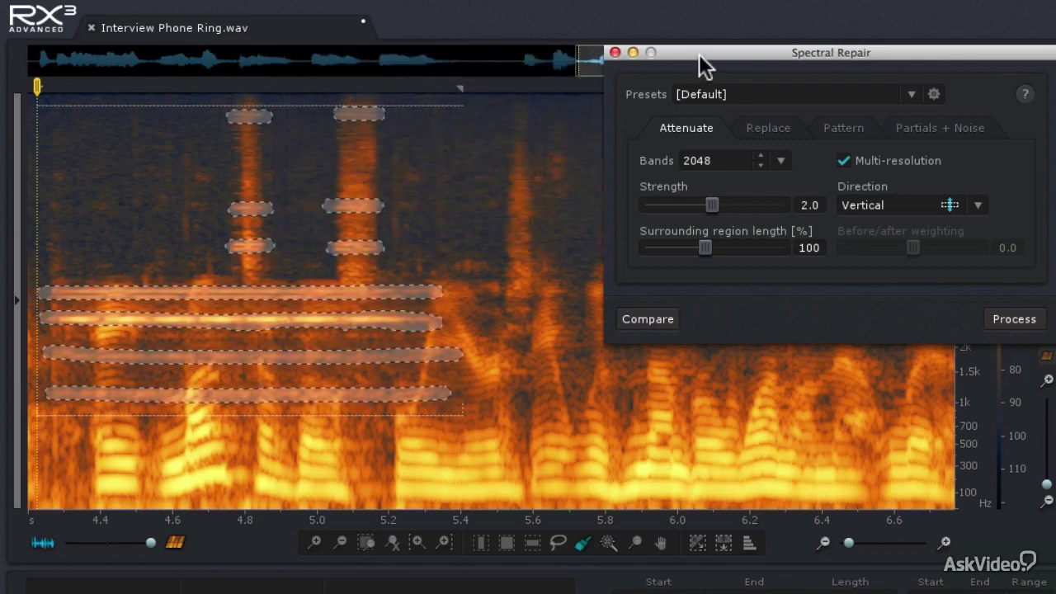
Apply the Vertical, strength 2.0 Spectral Repair to the painted ring tones and close the repair window
left_click(1017, 322)
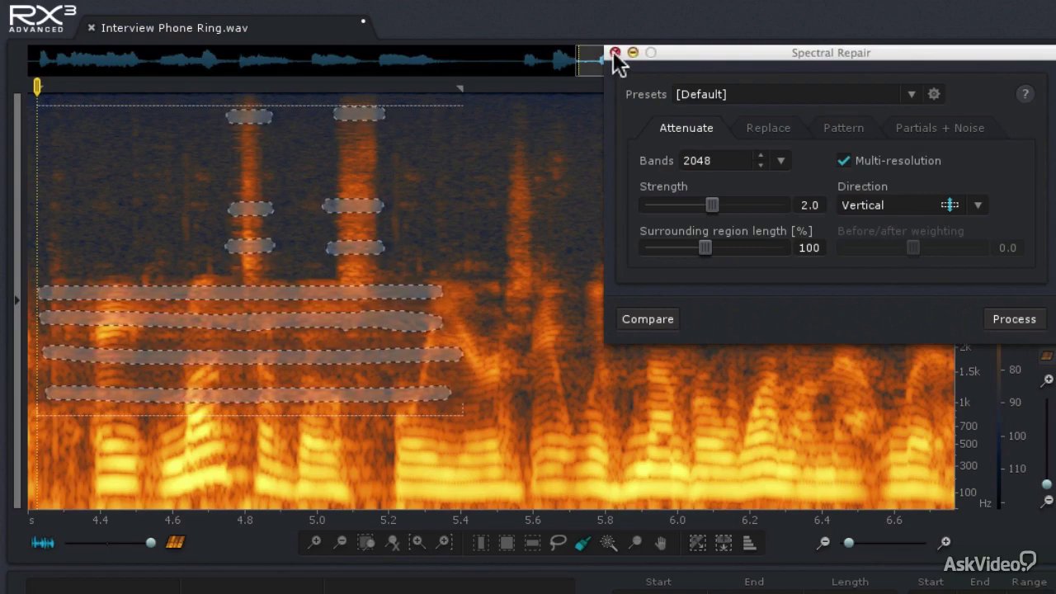
left_click(616, 52)
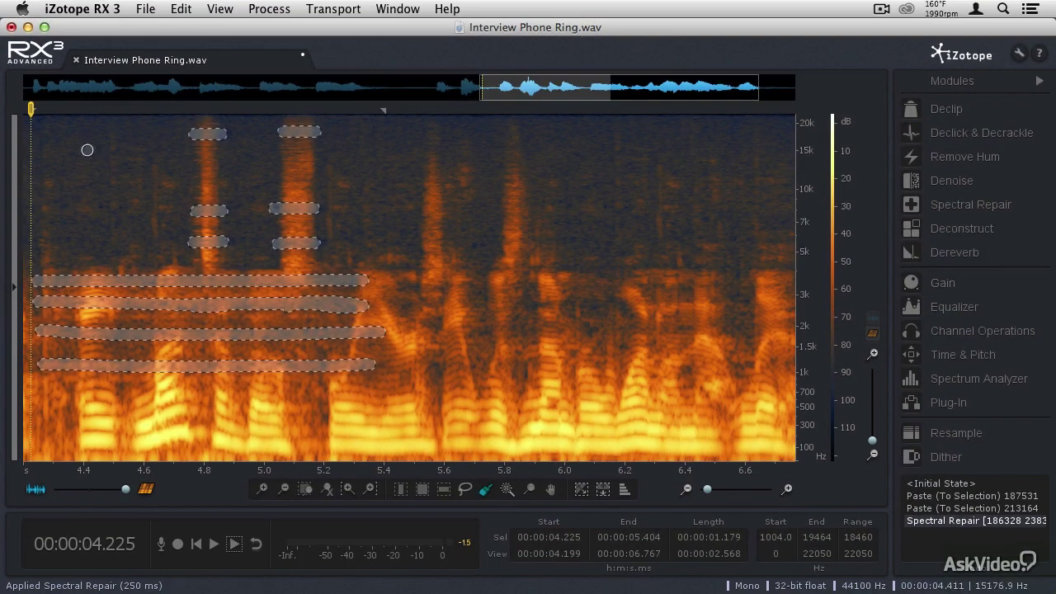
Play the original audio from Initial State, then return to the Spectral Repair history step and deselect all
left_click(916, 484)
key("space")
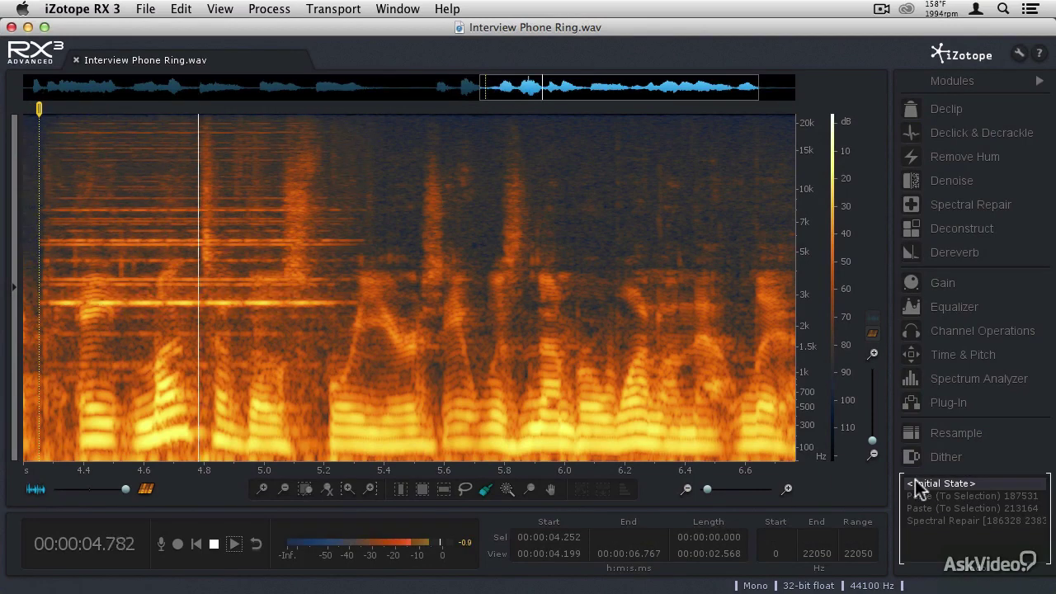
key("space")
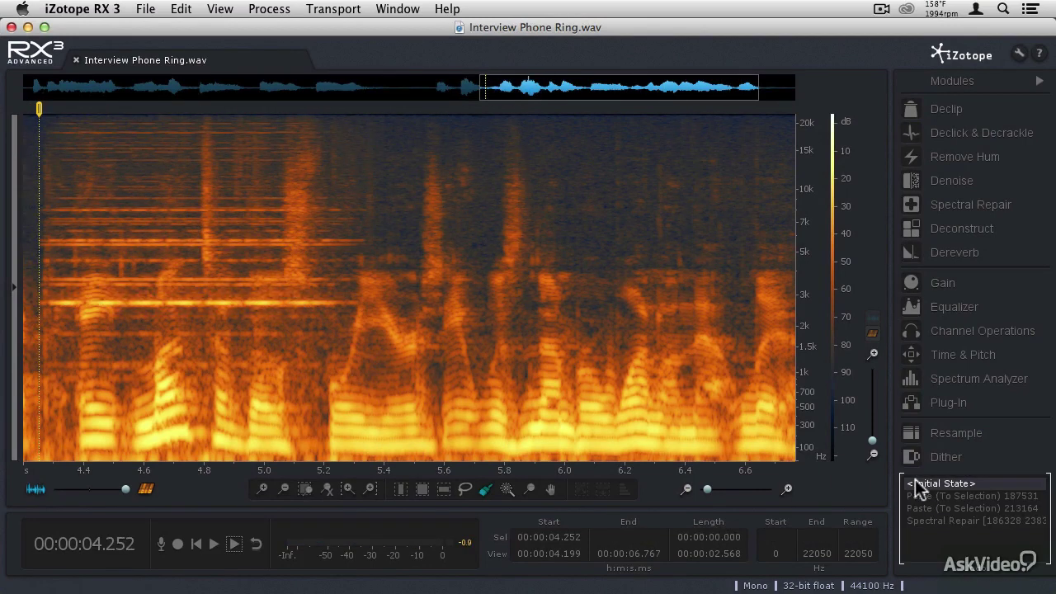
left_click(918, 521)
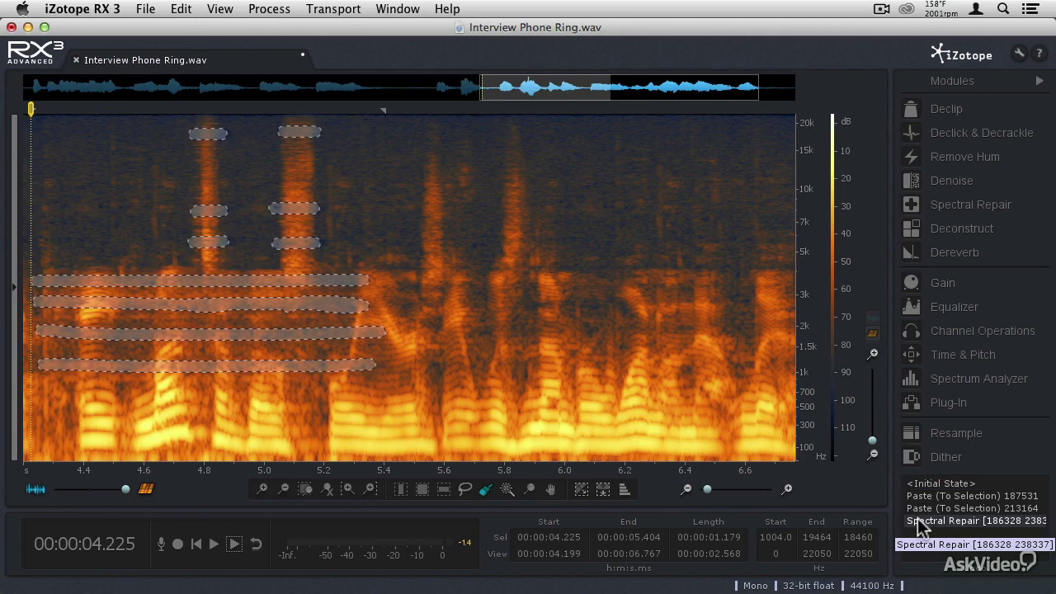
key("super+d")
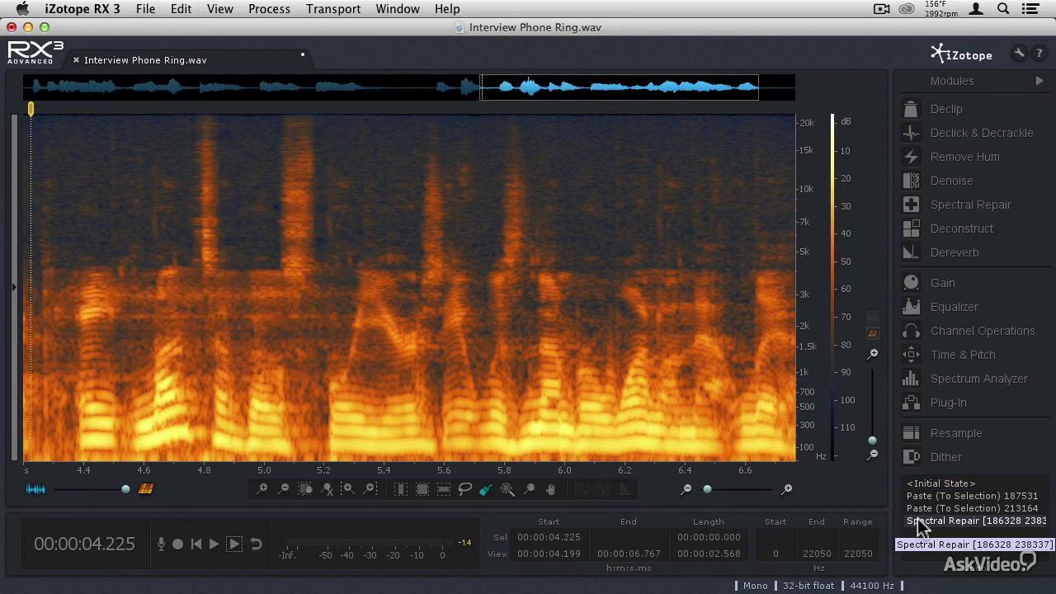
Zoom out to the whole file with the waveform overlaid and play from about 1.53 s
left_click(328, 491)
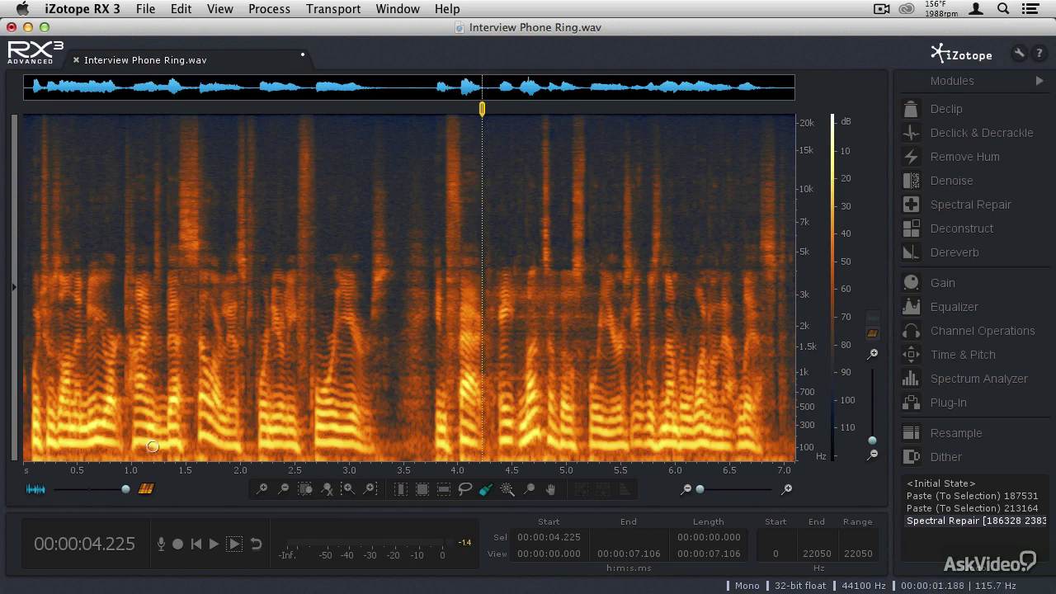
left_click(93, 489)
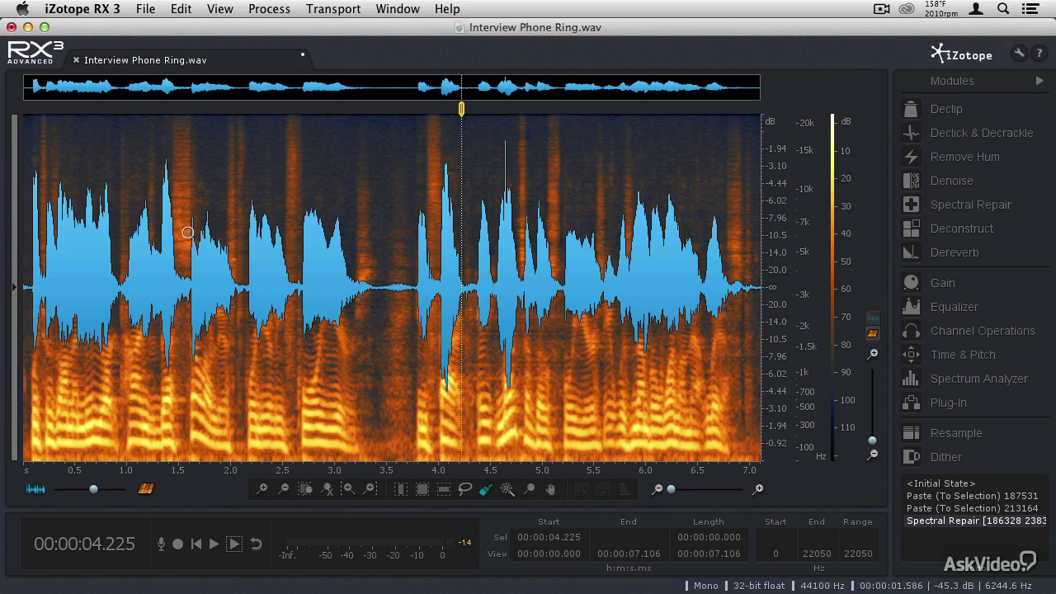
left_click_drag(181, 238, 193, 228)
key("space")
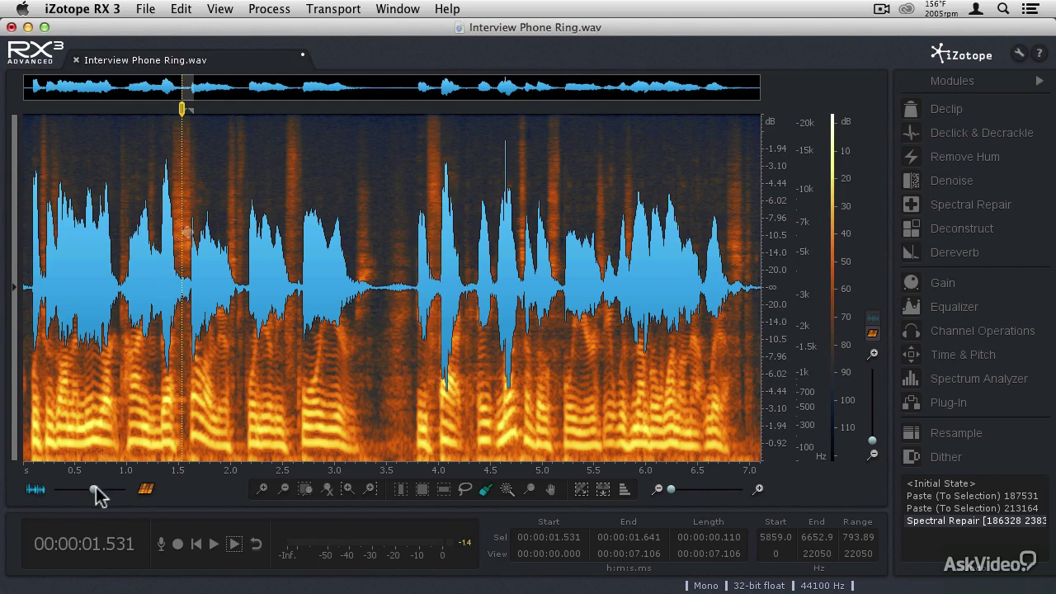
Show only the spectrogram, compare Initial State with Spectral Repair, and end on Spectral Repair with nothing selected
left_click_drag(93, 488, 127, 488)
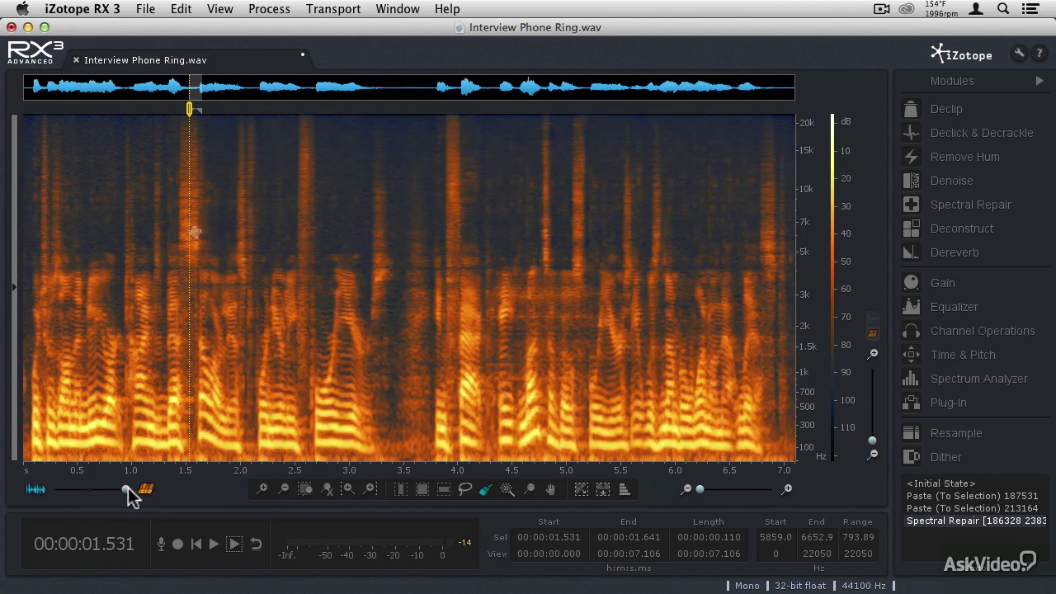
left_click(954, 484)
key("super+d")
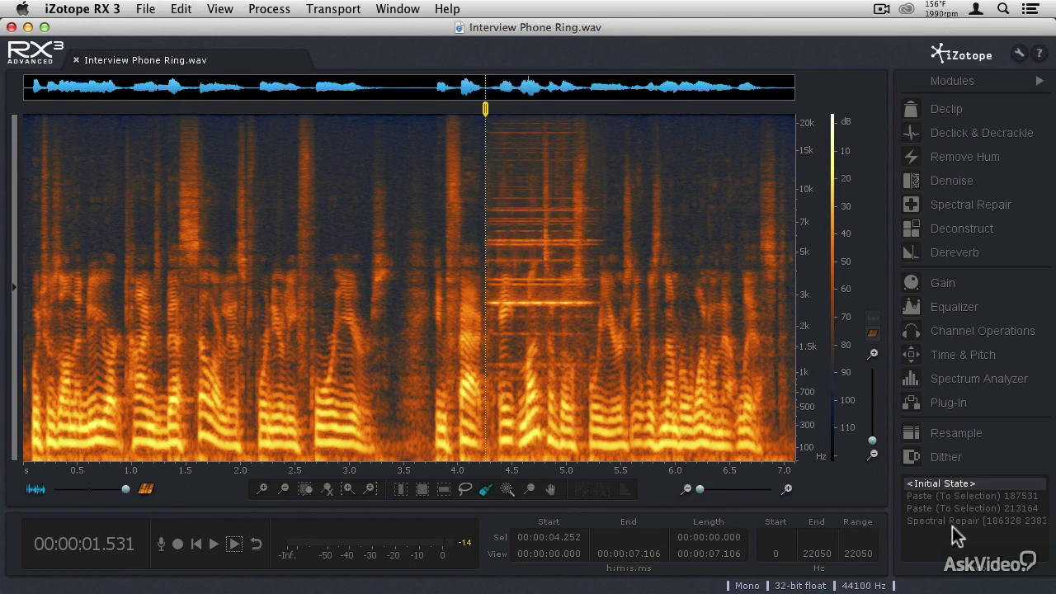
left_click(954, 521)
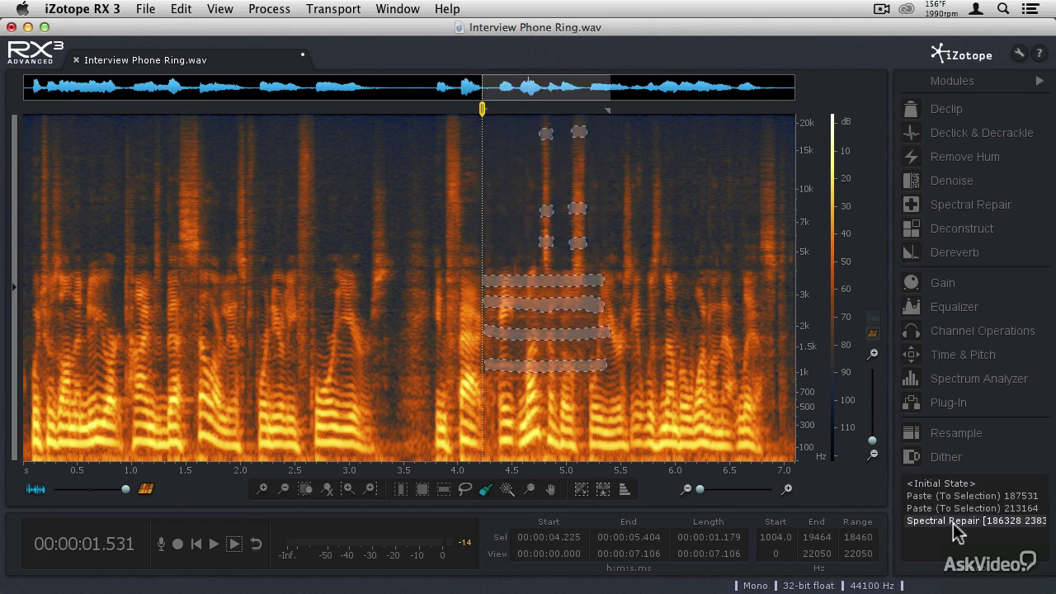
key("super+d")
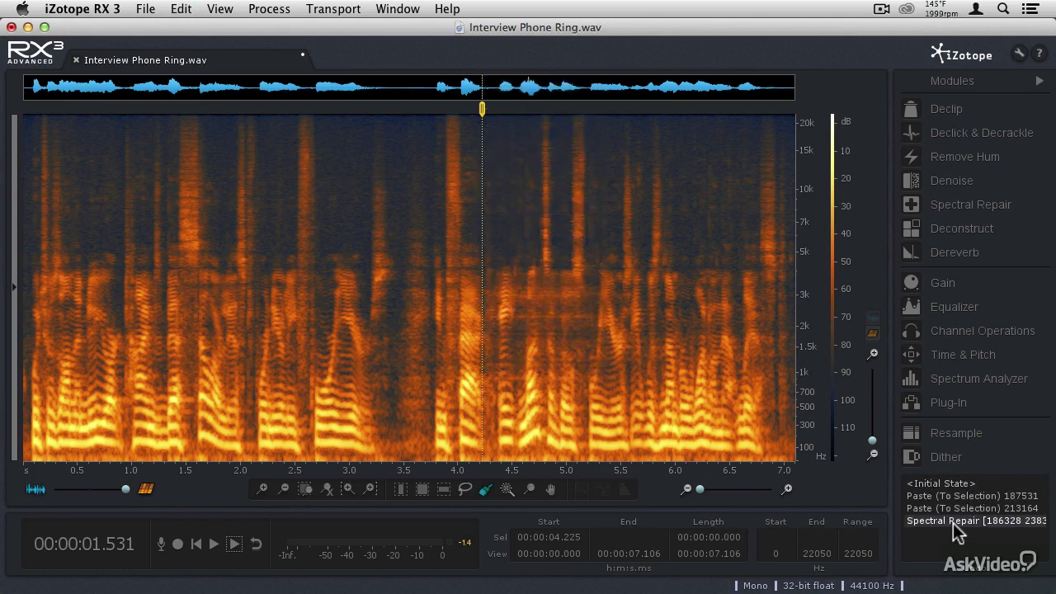